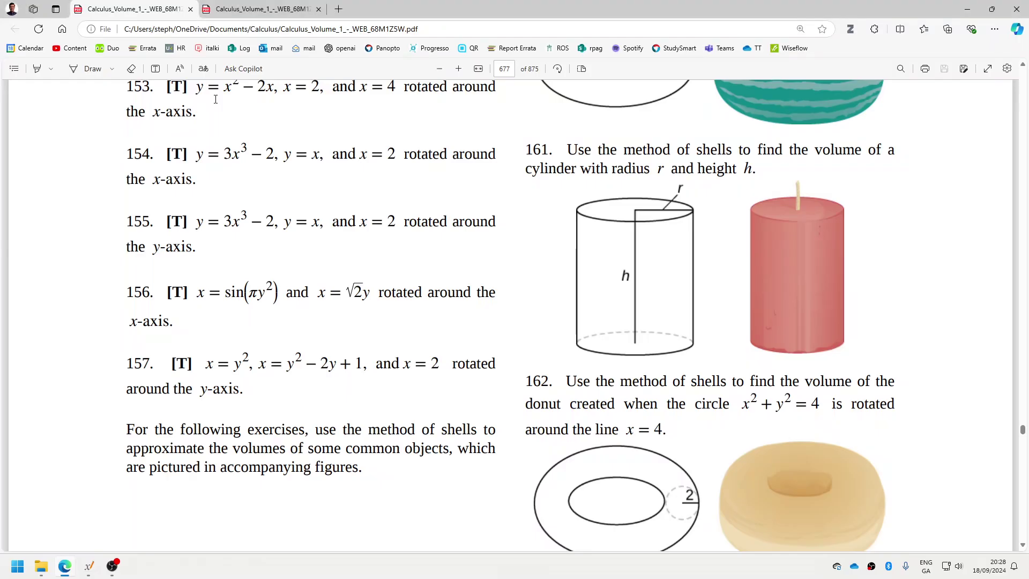
Launch Derive 6 from the Start search.
{"action": "left_click", "coordinate": [17, 563]}
{"action": "type", "text": "derive 6"}
{"action": "key", "text": "Return"}
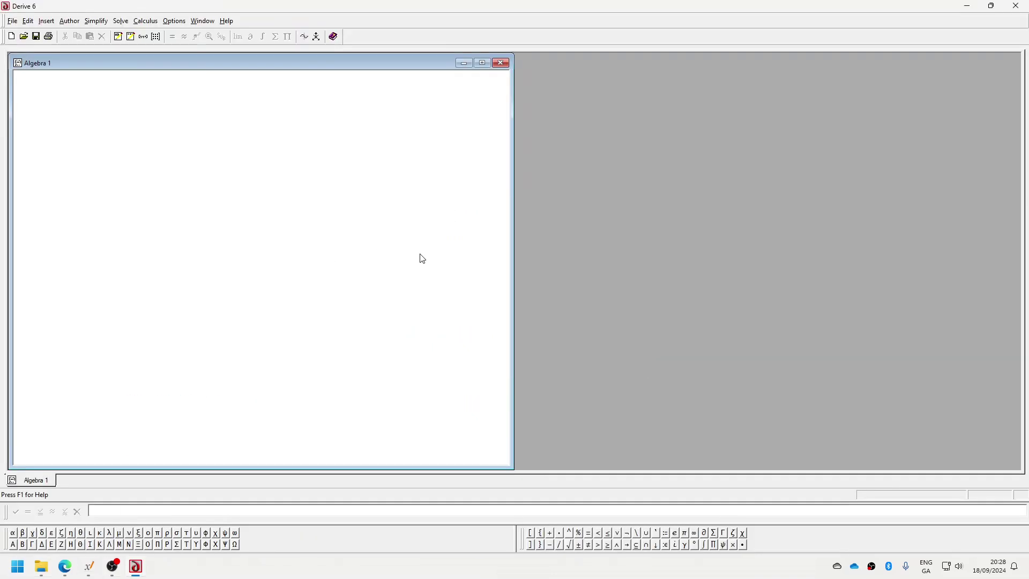
Enter x = SIN(π·y²) as expression #1, checking exercise 156 in the PDF.
{"action": "key", "text": "alt+Tab"}
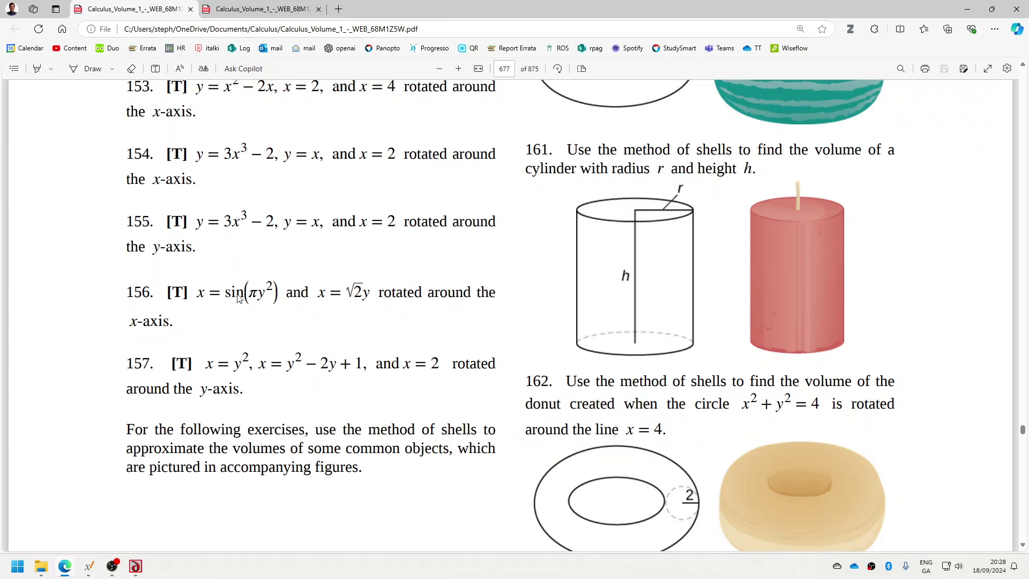
{"action": "key", "text": "alt+Tab"}
{"action": "type", "text": "x ="}
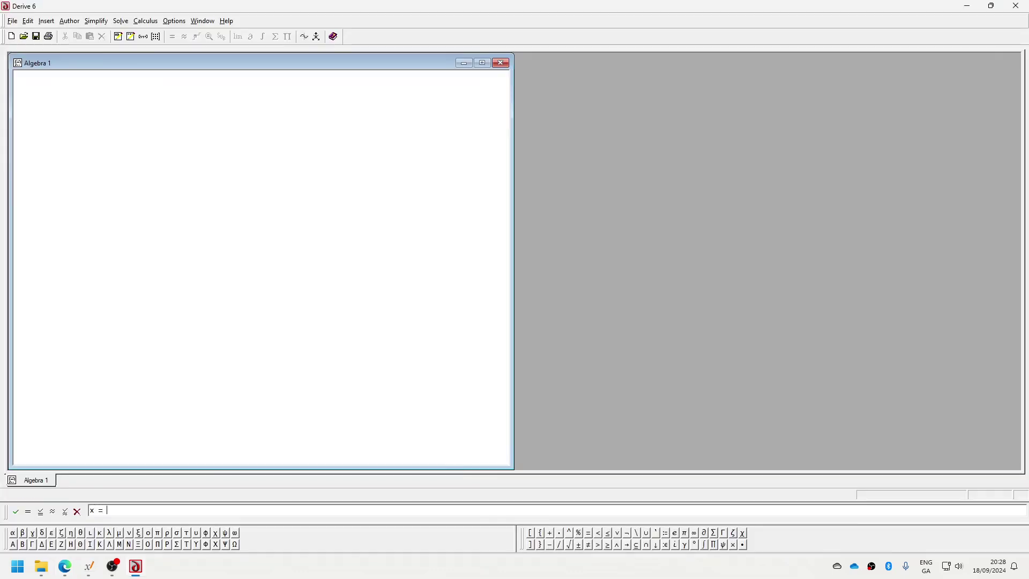
{"action": "key", "text": "alt+Tab"}
{"action": "key", "text": "alt+Tab"}
{"action": "type", "text": "sin*("}
{"action": "key", "text": "alt+Tab"}
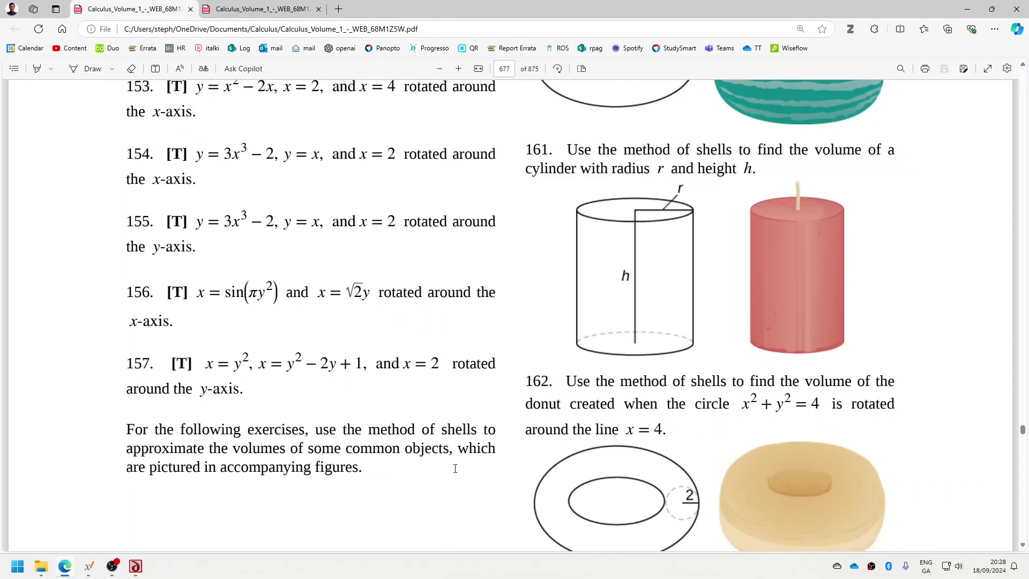
Enter x = √2·y as expression #2.
{"action": "key", "text": "alt+Tab"}
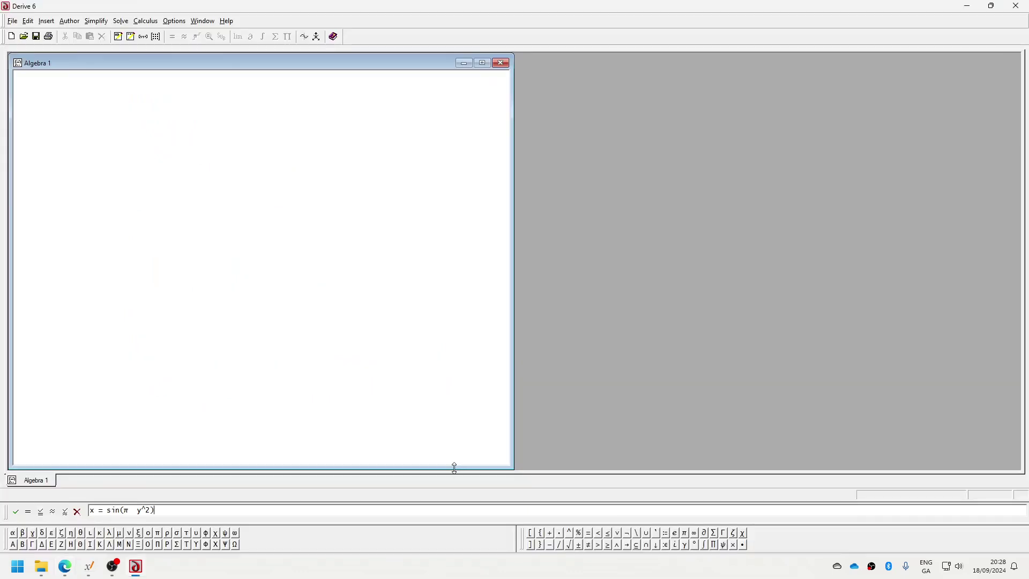
{"action": "key", "text": "Return"}
{"action": "type", "text": "x ="}
{"action": "key", "text": "alt+Tab"}
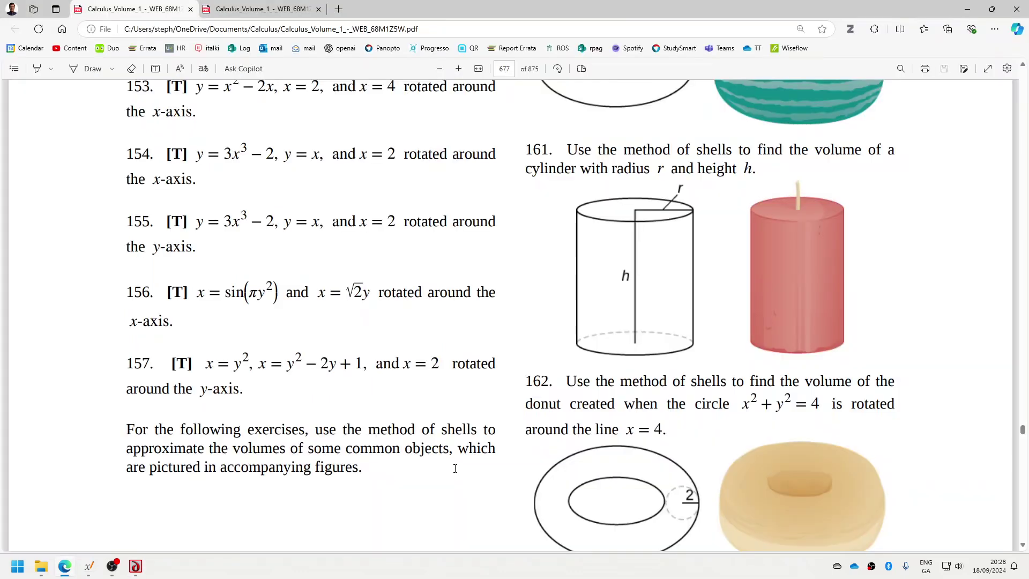
{"action": "key", "text": "alt+Tab"}
{"action": "type", "text": "= "}
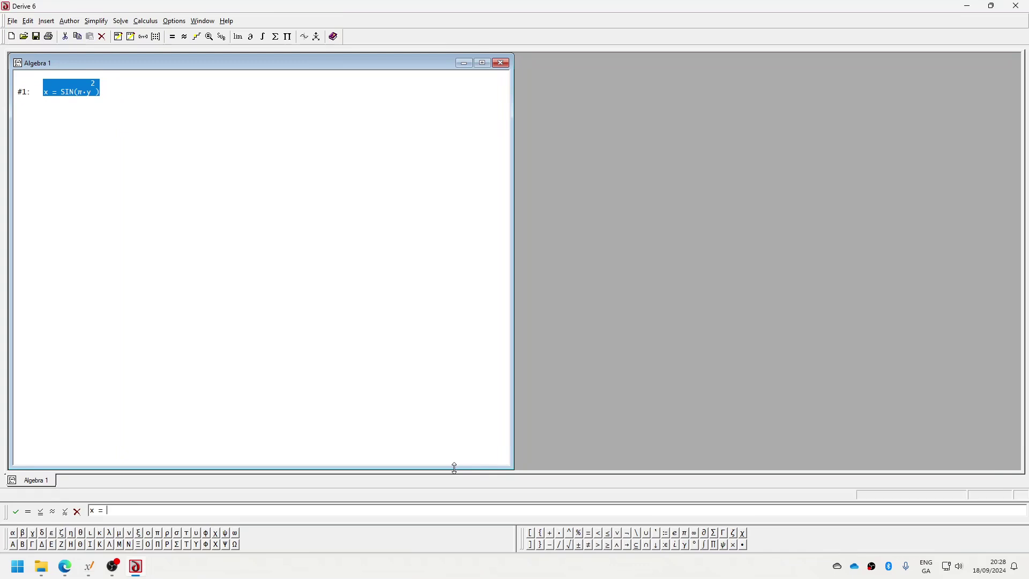
{"action": "type", "text": "sw"}
{"action": "type", "text": "rt(2) y"}
{"action": "key", "text": "alt+Tab"}
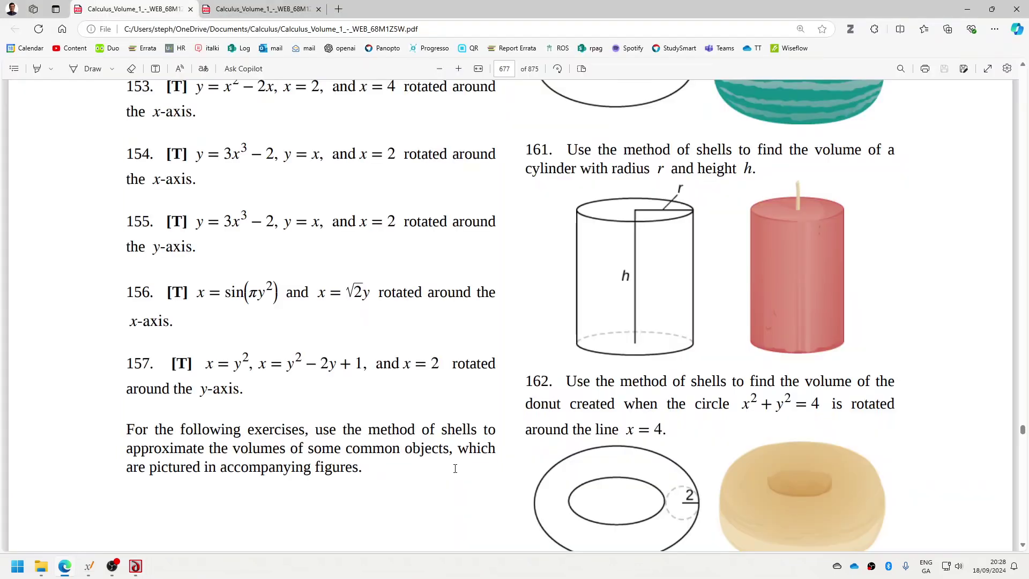
{"action": "key", "text": "alt+Tab"}
{"action": "key", "text": "Return"}
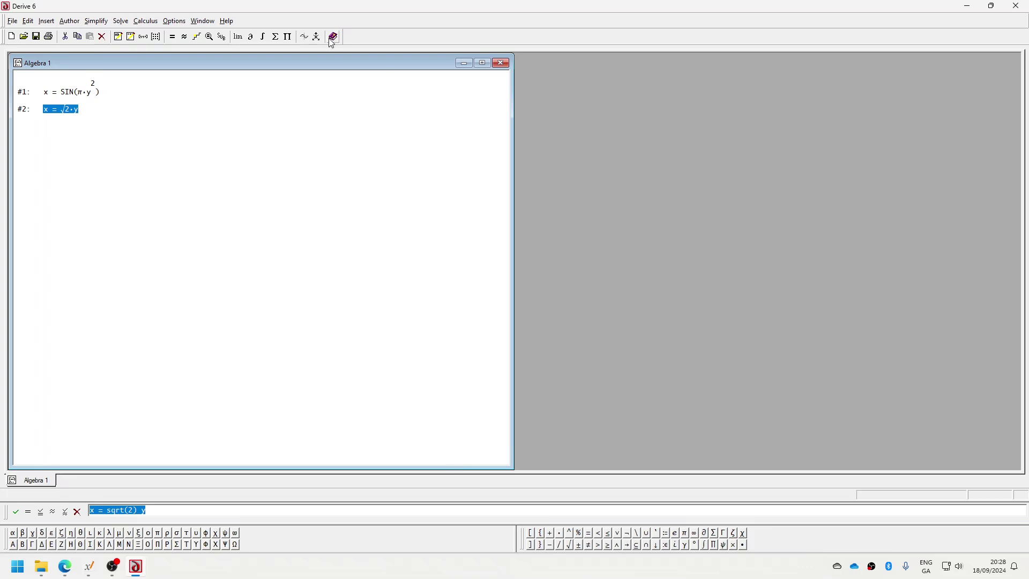
Open a 2D-plot window, select #1 and #2, and tile the windows vertically.
{"action": "left_click", "coordinate": [304, 36]}
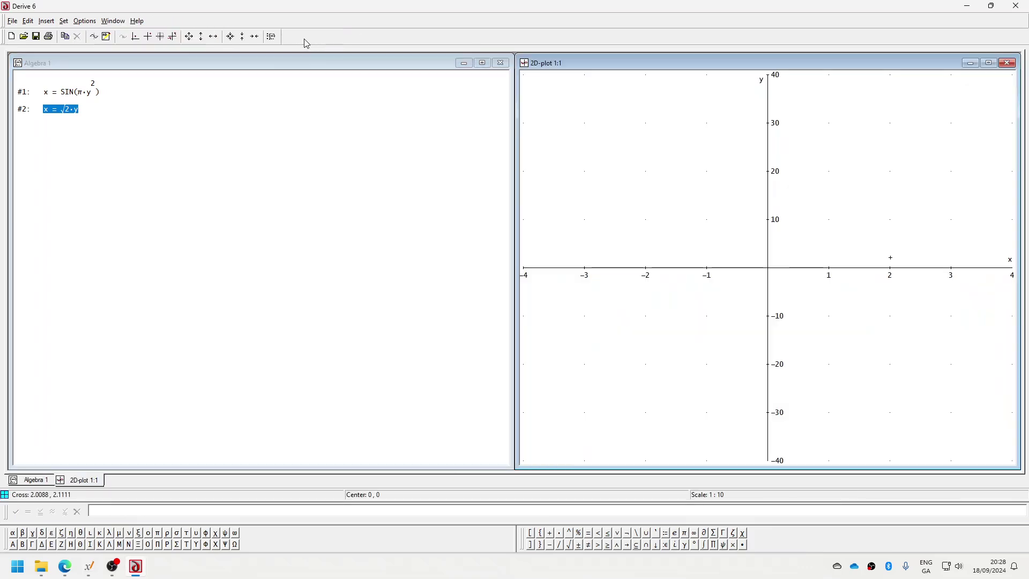
{"action": "left_click", "coordinate": [81, 90]}
{"action": "key", "text": "shift+Down"}
{"action": "left_click", "coordinate": [304, 36]}
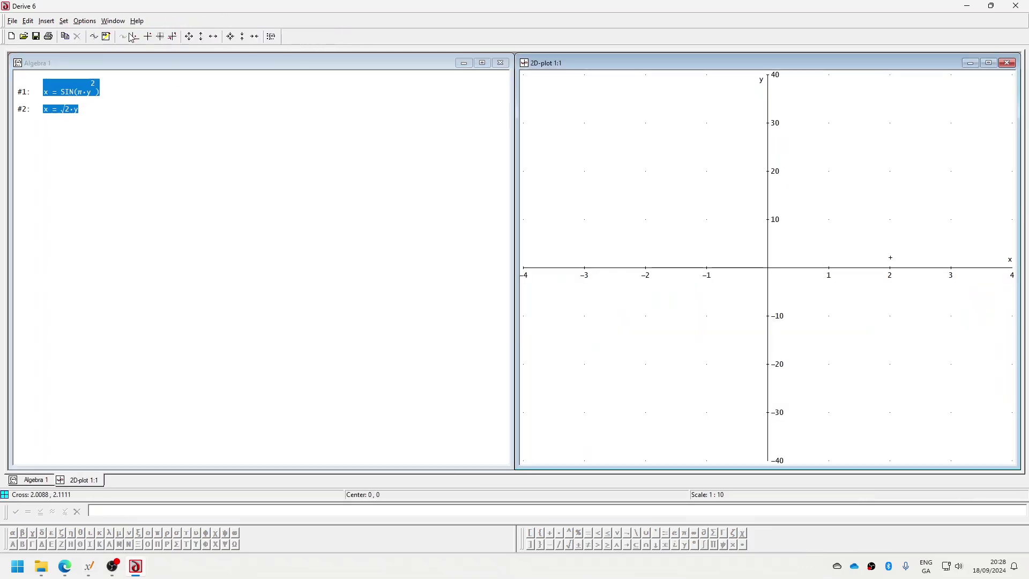
{"action": "left_click", "coordinate": [114, 22]}
{"action": "left_click", "coordinate": [131, 54]}
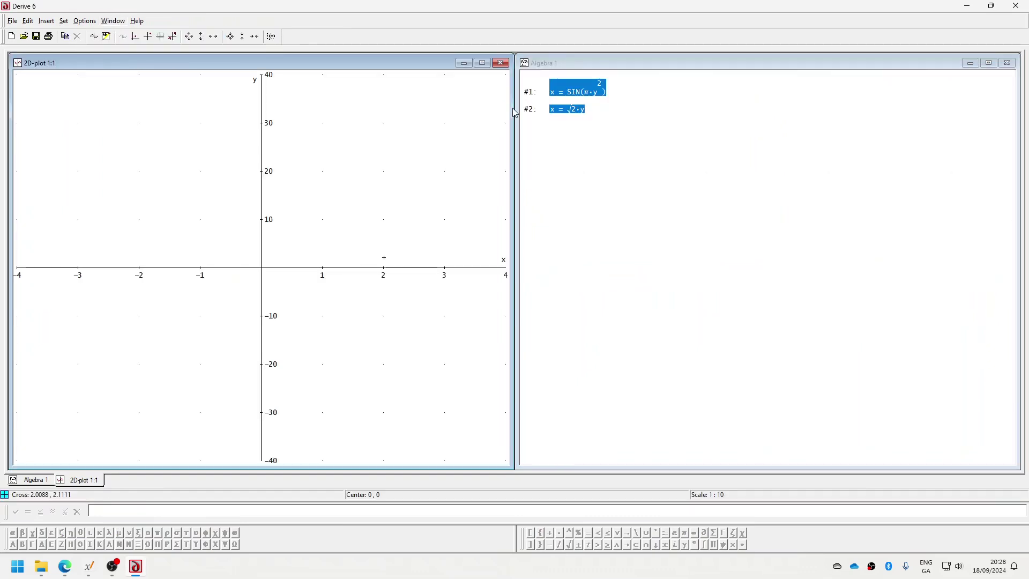
Plot both selected curves in the 2D-plot window and rescale the view.
{"action": "left_click", "coordinate": [615, 67]}
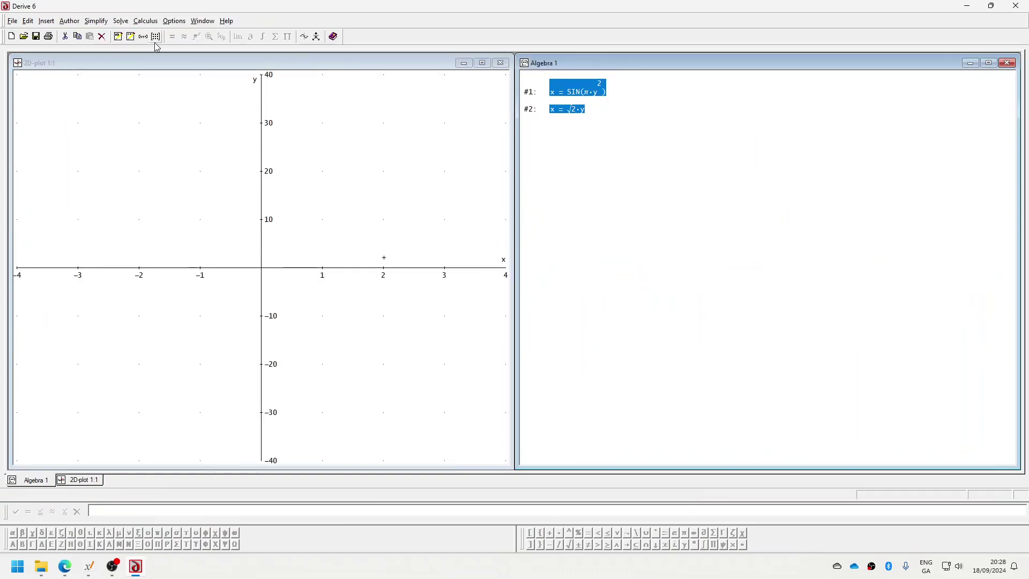
{"action": "left_click", "coordinate": [304, 36]}
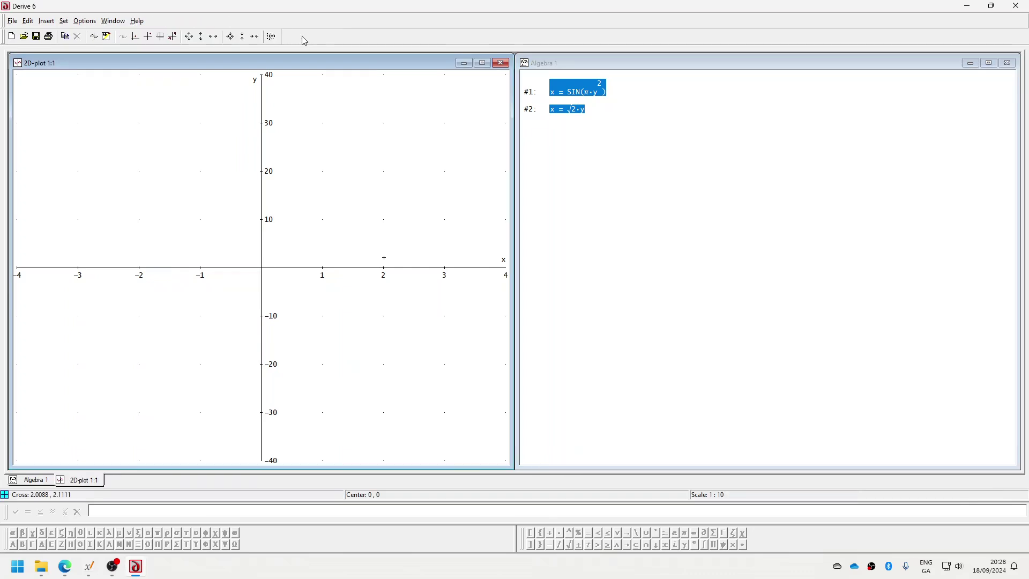
{"action": "left_click", "coordinate": [94, 37]}
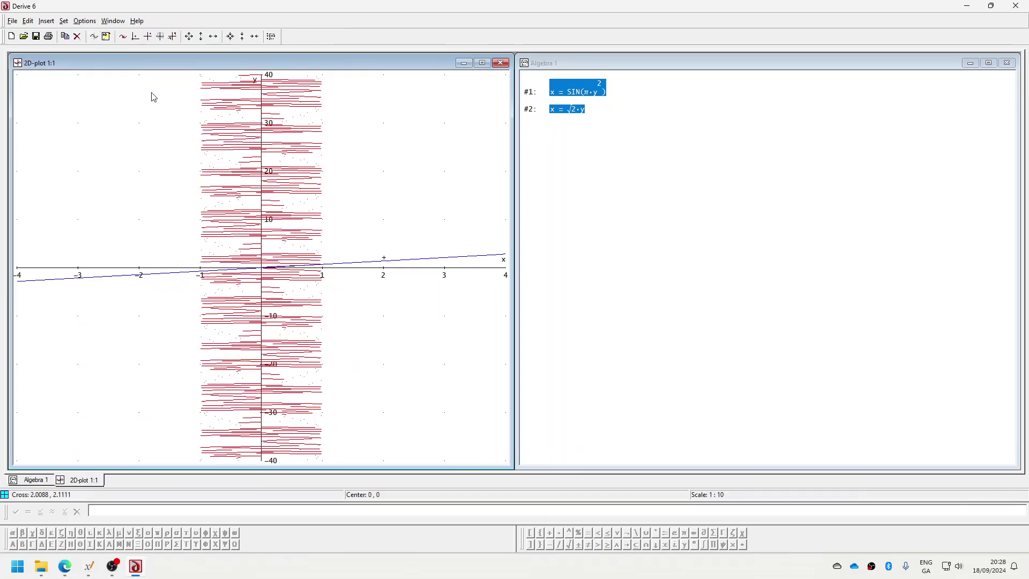
{"action": "left_click", "coordinate": [173, 36]}
Compare with the PDF, then zoom the plot out and back in around the origin.
{"action": "key", "text": "alt+Tab"}
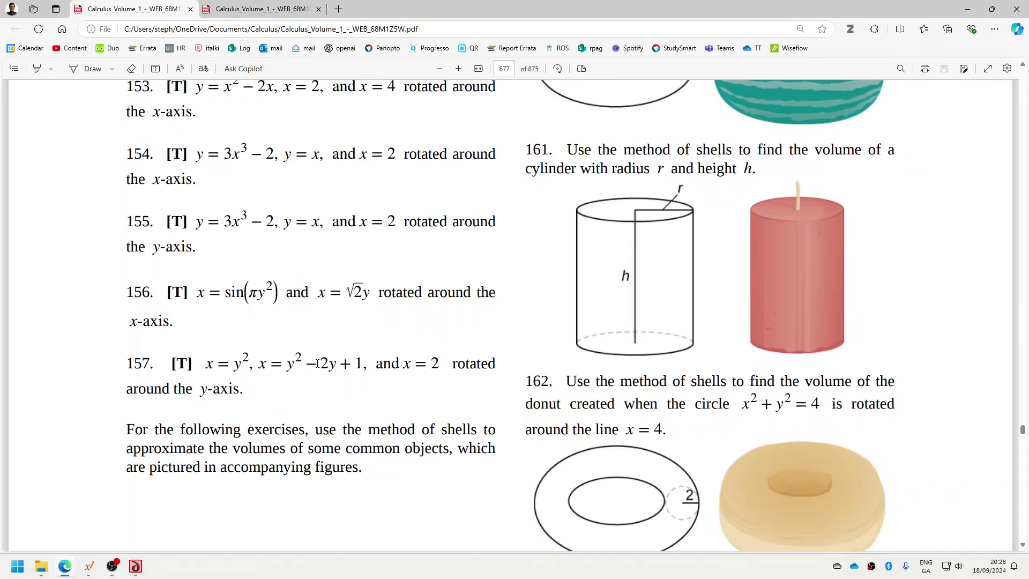
{"action": "key", "text": "alt+Tab"}
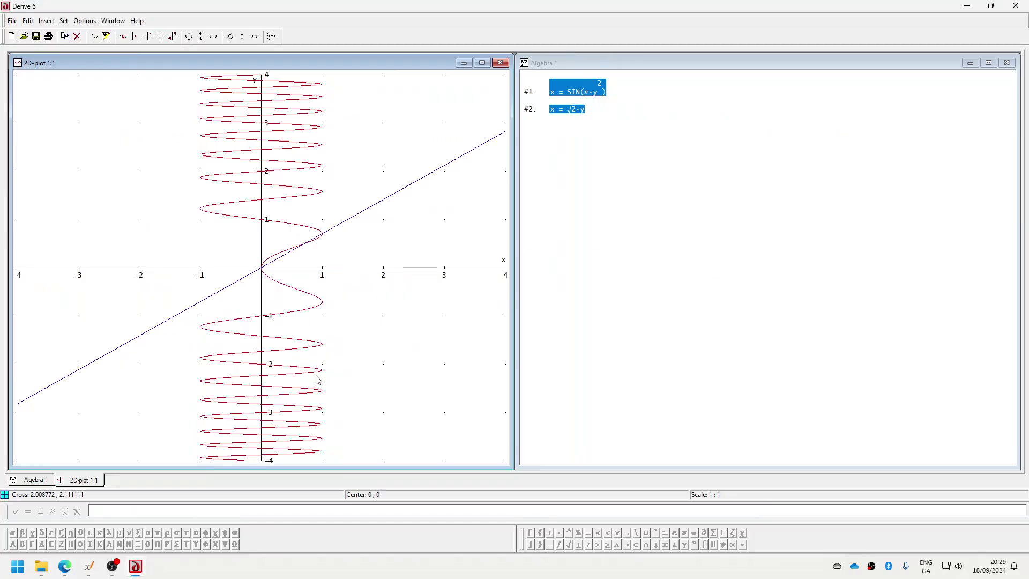
{"action": "key", "text": "alt+Tab"}
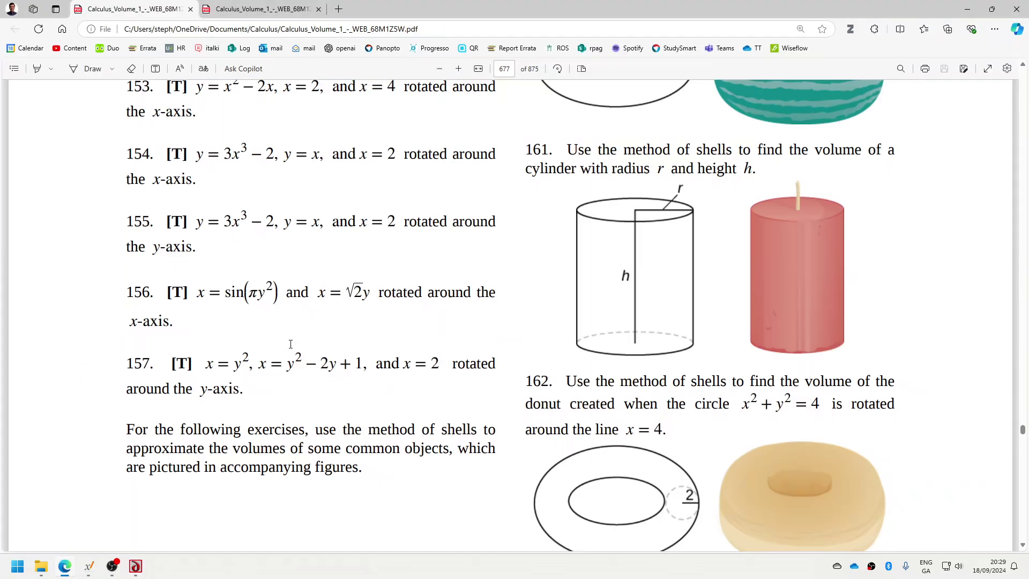
{"action": "key", "text": "alt+Tab"}
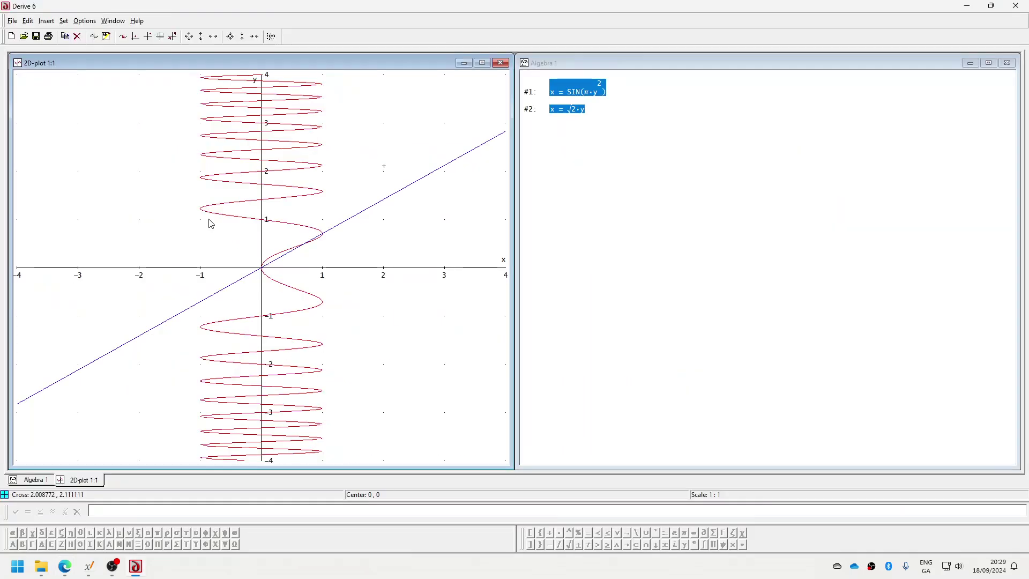
{"action": "left_click", "coordinate": [189, 39]}
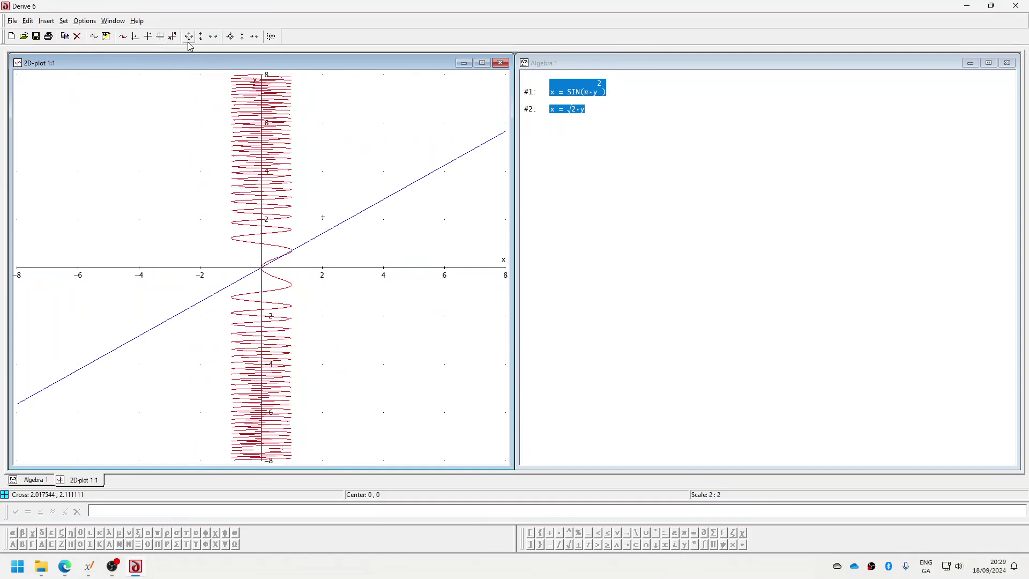
{"action": "left_click", "coordinate": [232, 38]}
{"action": "left_click", "coordinate": [233, 39]}
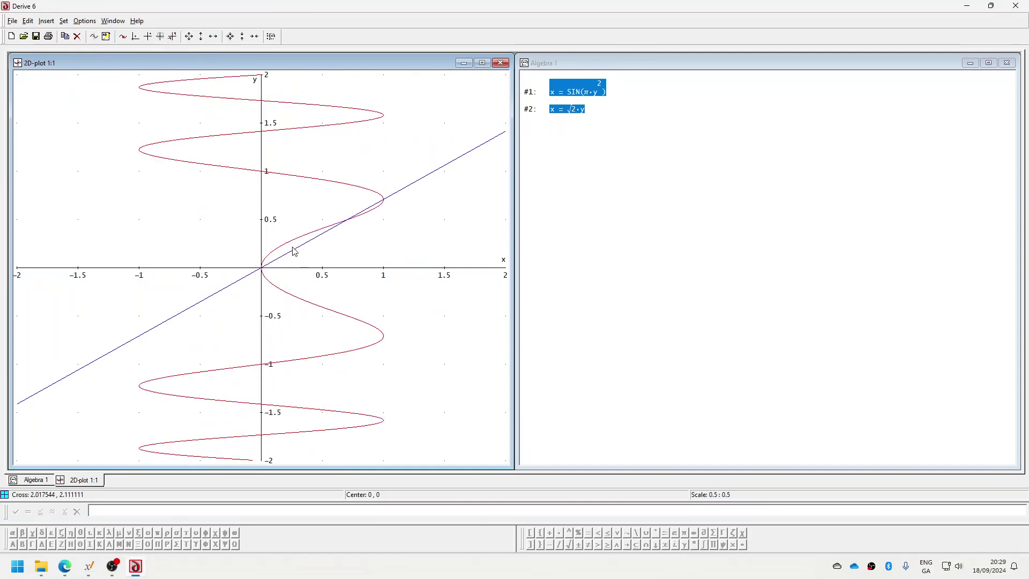
{"action": "key", "text": "alt+Tab"}
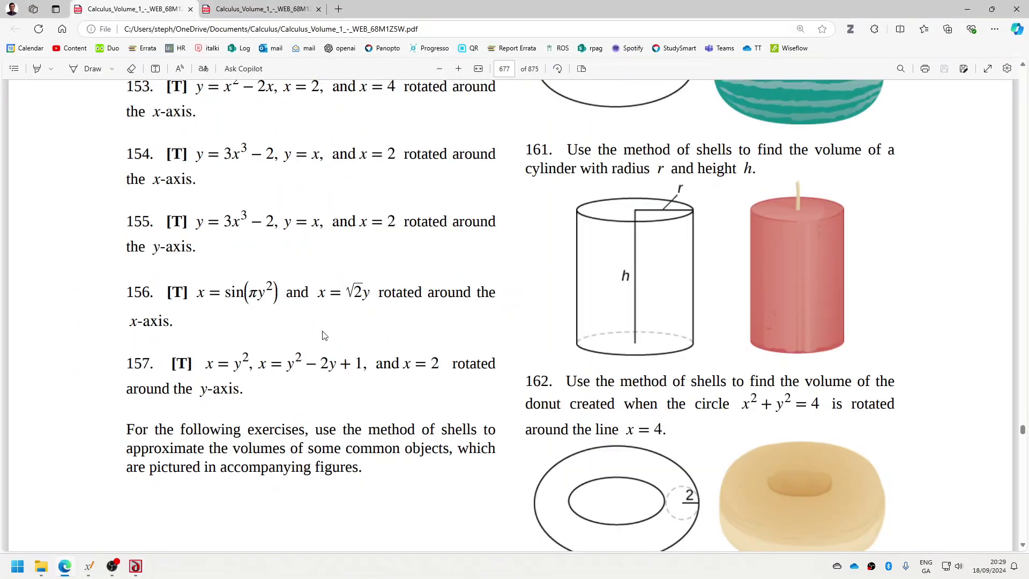
Scroll through exercise 156 in the Calculus PDF and compare it with the Derive plot.
{"action": "scroll", "coordinate": [325, 340], "scroll_direction": "up", "scroll_amount": 7}
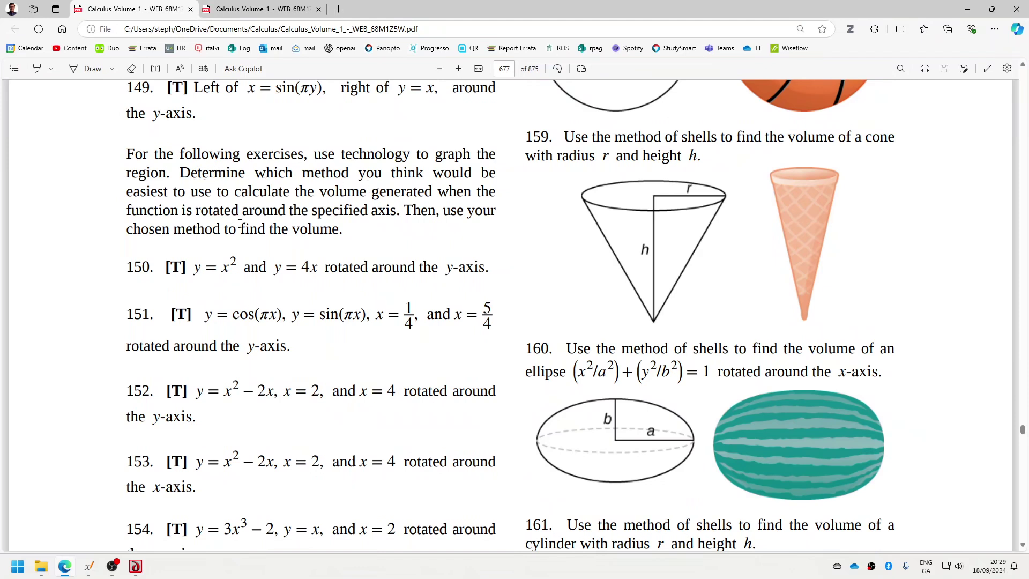
{"action": "scroll", "coordinate": [239, 224], "scroll_direction": "down", "scroll_amount": 7}
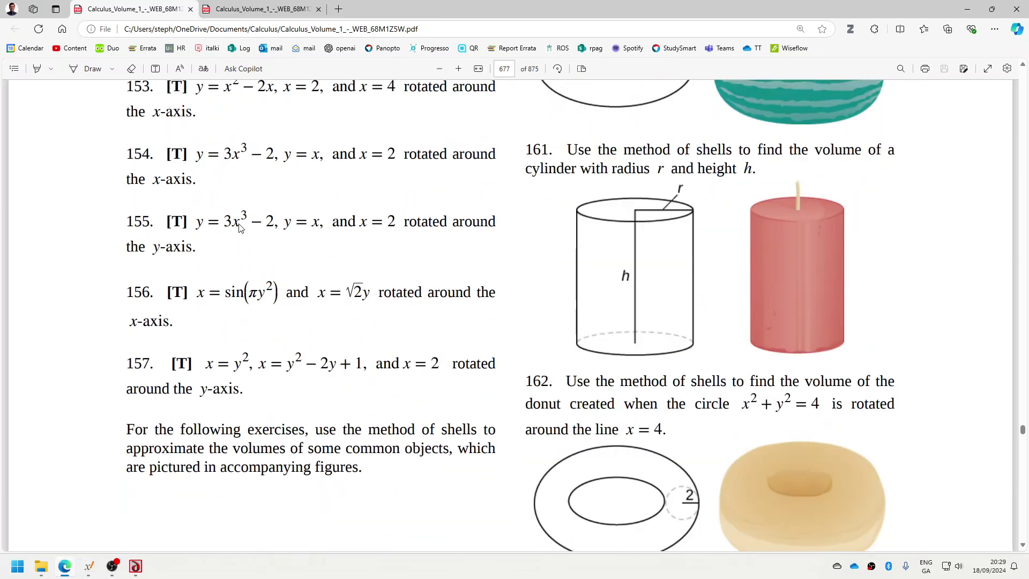
{"action": "scroll", "coordinate": [330, 297], "scroll_direction": "down", "scroll_amount": 1}
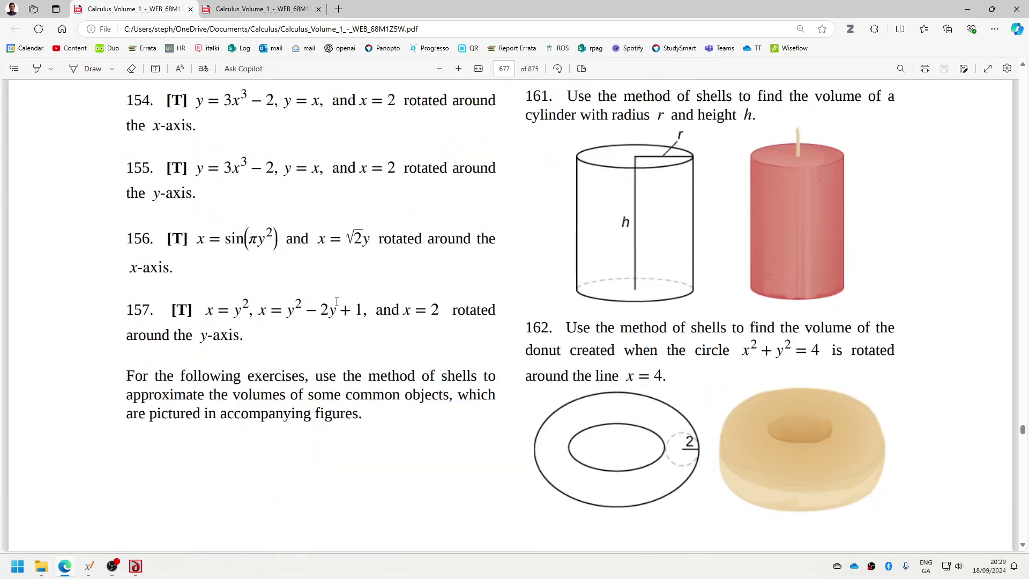
{"action": "scroll", "coordinate": [343, 328], "scroll_direction": "up", "scroll_amount": 1}
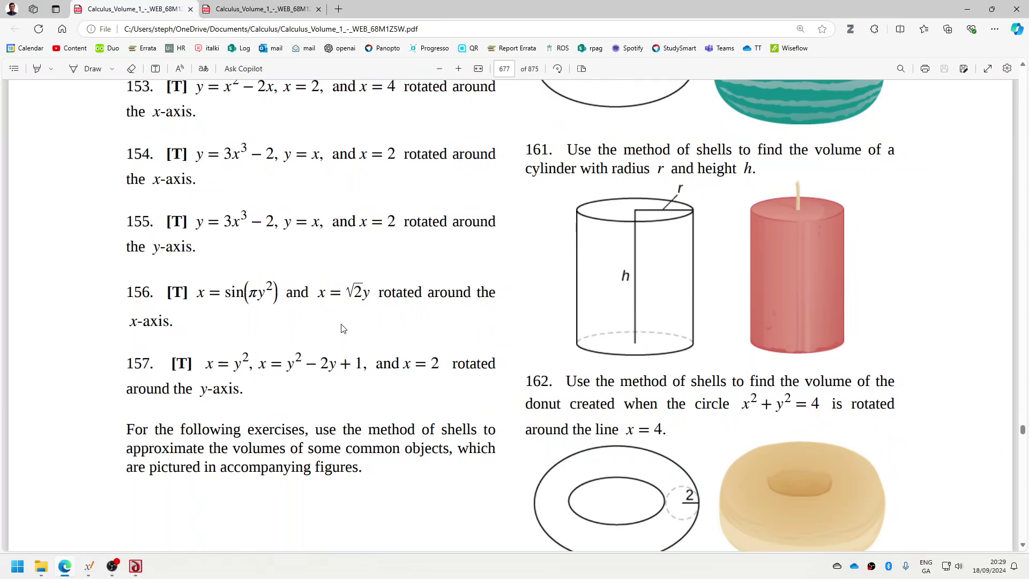
{"action": "key", "text": "alt+Tab"}
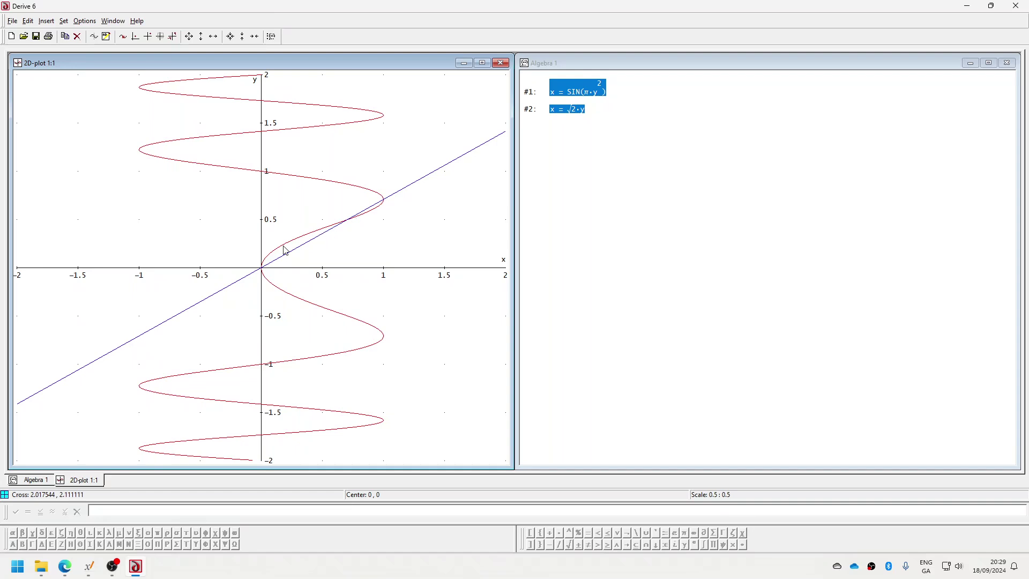
{"action": "key", "text": "alt+Tab"}
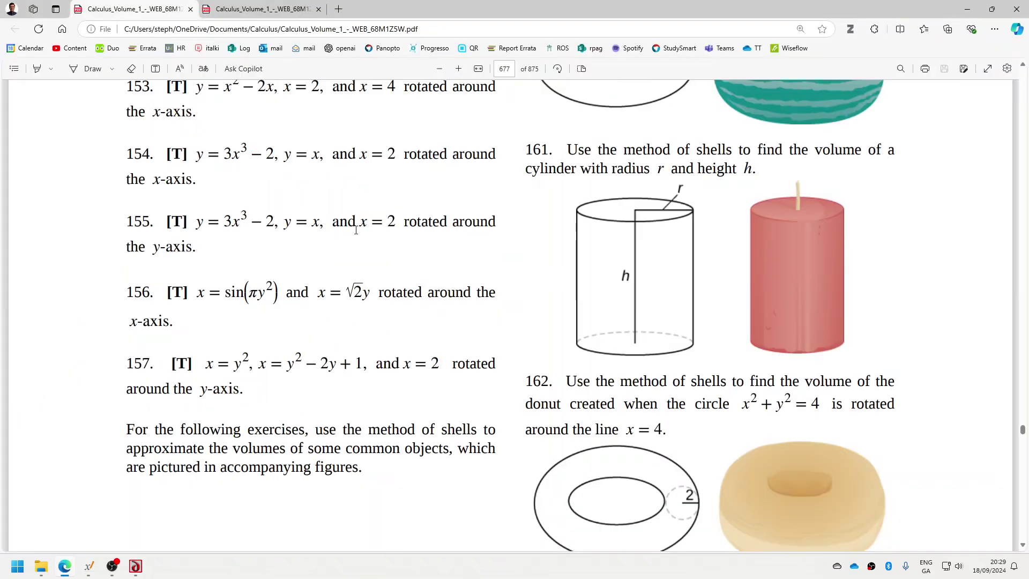
{"action": "key", "text": "alt+Tab"}
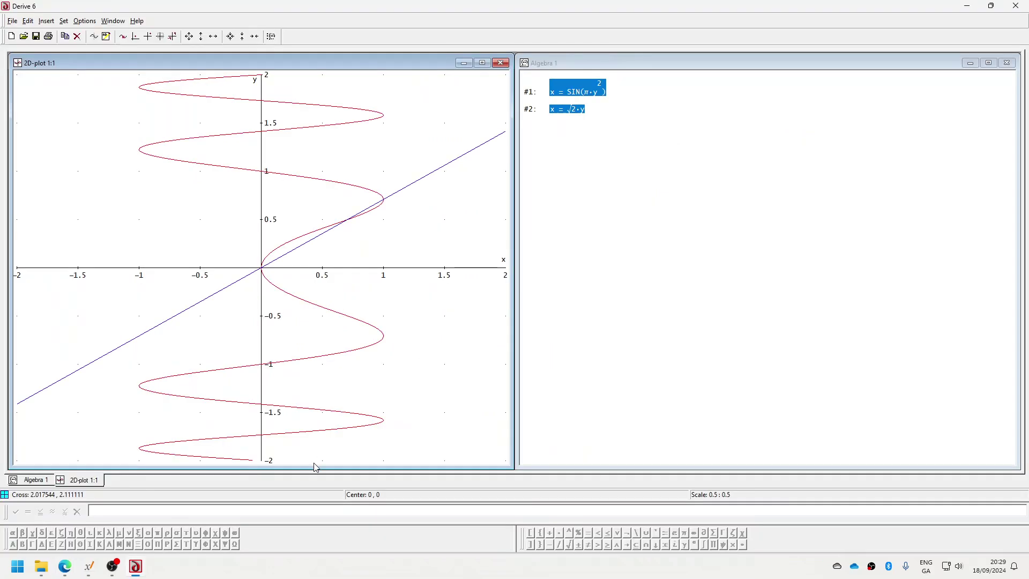
Solve the two-equation system #1 and #2 for x and y.
{"action": "left_click", "coordinate": [267, 510]}
{"action": "left_click", "coordinate": [589, 66]}
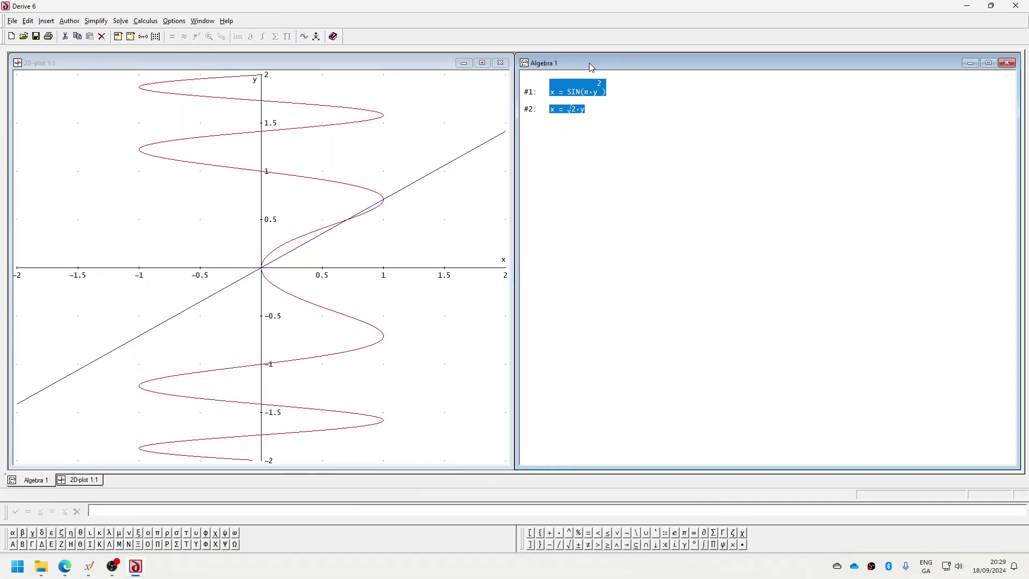
{"action": "left_click", "coordinate": [121, 21]}
{"action": "left_click", "coordinate": [138, 44]}
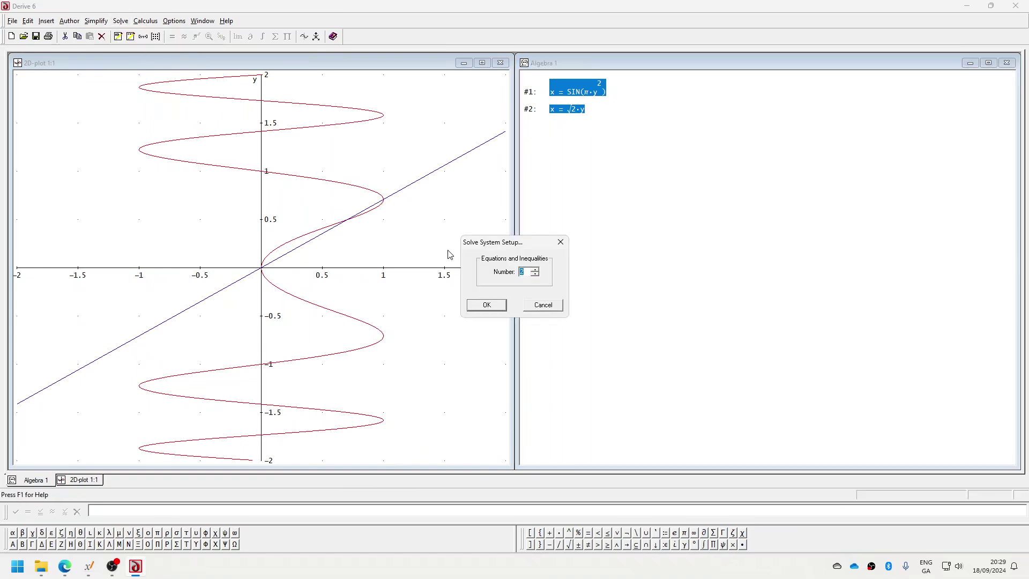
{"action": "key", "text": "Return"}
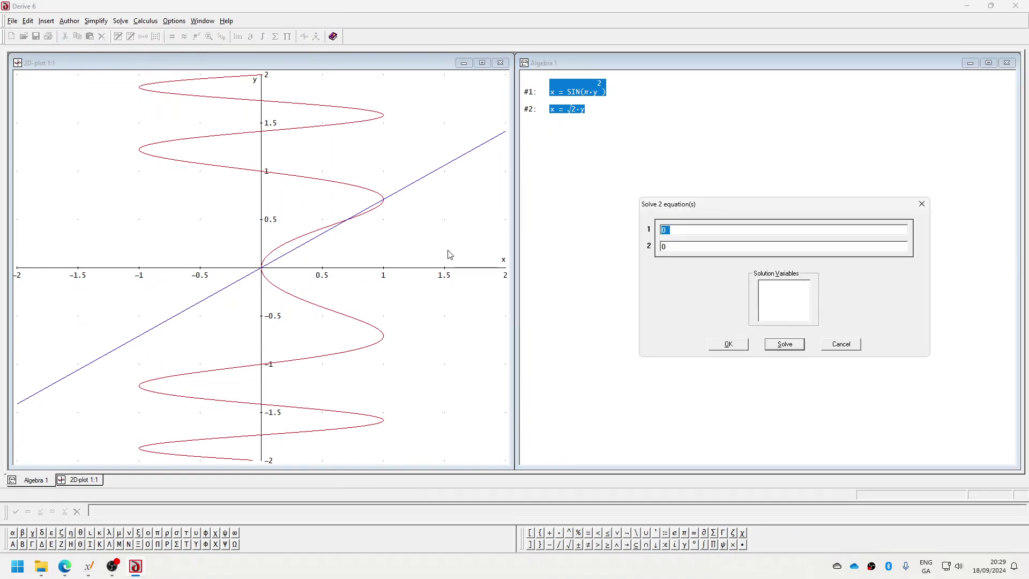
{"action": "type", "text": "#1"}
{"action": "key", "text": "Tab"}
{"action": "type", "text": "#2"}
{"action": "key", "text": "Return"}
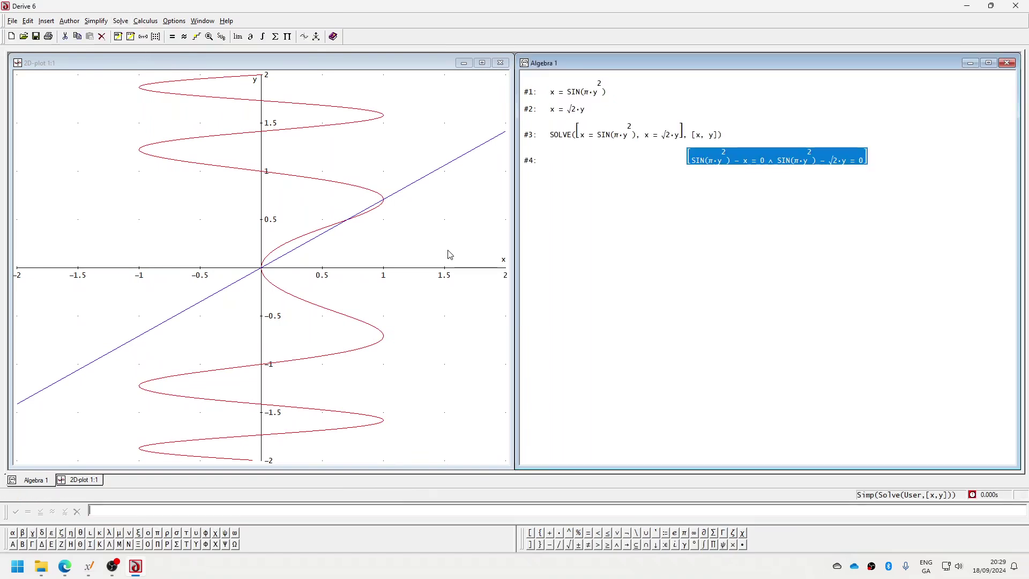
Approximate the SOLVE result, then delete the unhelpful results #4 and #5.
{"action": "left_click", "coordinate": [97, 20]}
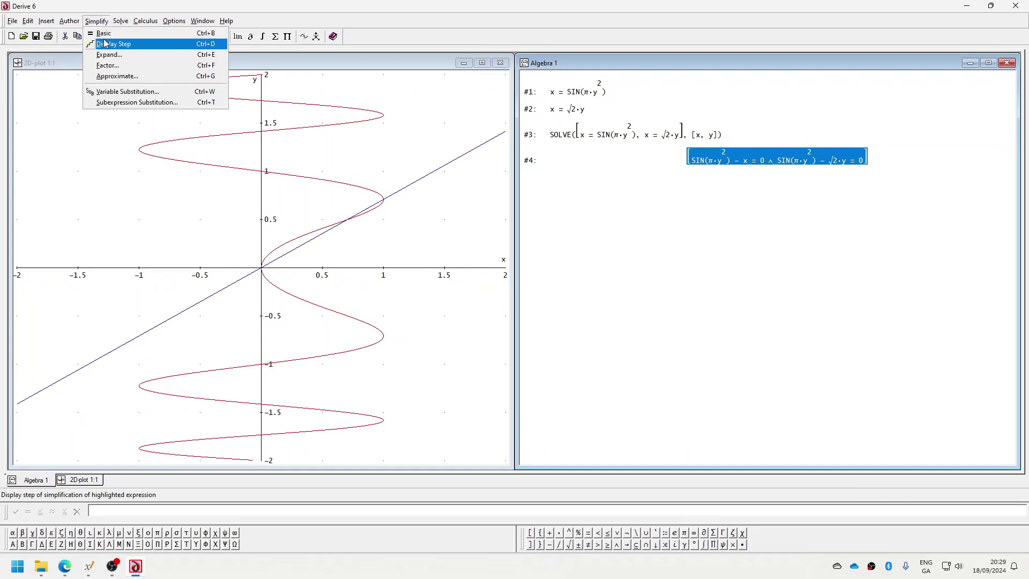
{"action": "left_click", "coordinate": [119, 77]}
{"action": "left_click", "coordinate": [514, 296]}
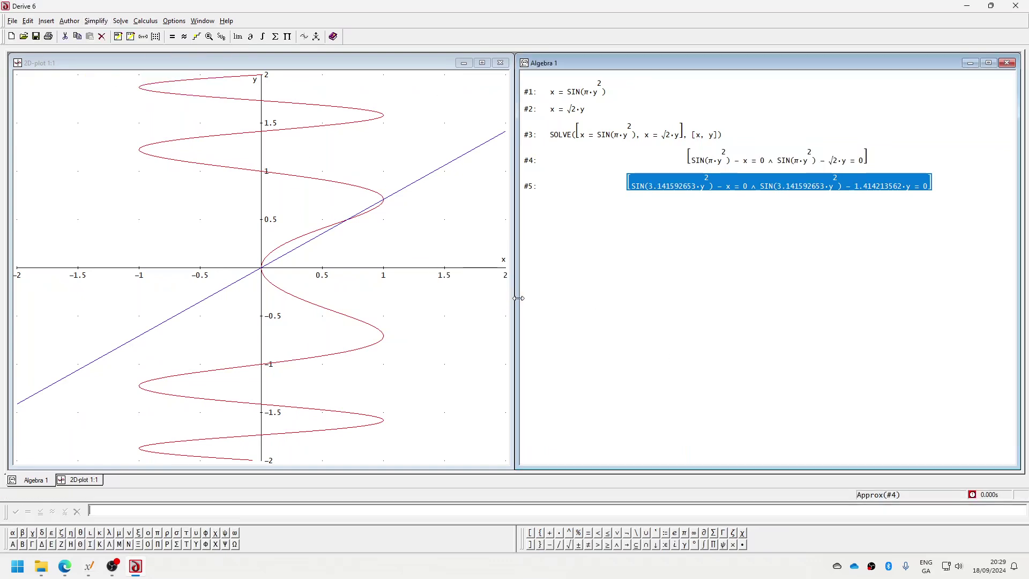
{"action": "left_click", "coordinate": [728, 164]}
{"action": "key", "text": "Delete"}
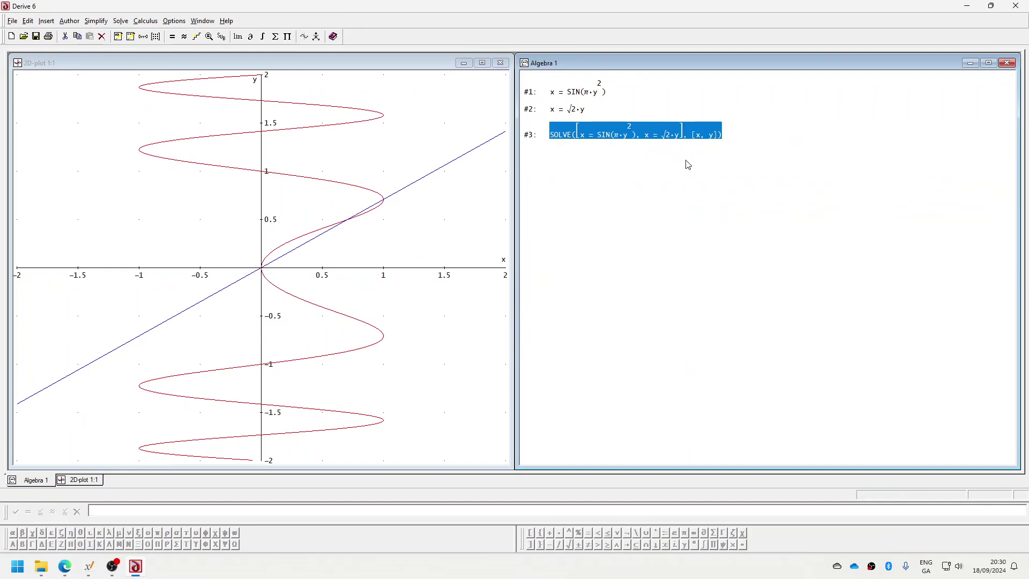
Delete the SOLVE entry and enter SIN(π·y²) = √2·y as the new #3.
{"action": "key", "text": "Delete"}
{"action": "type", "text": "s"}
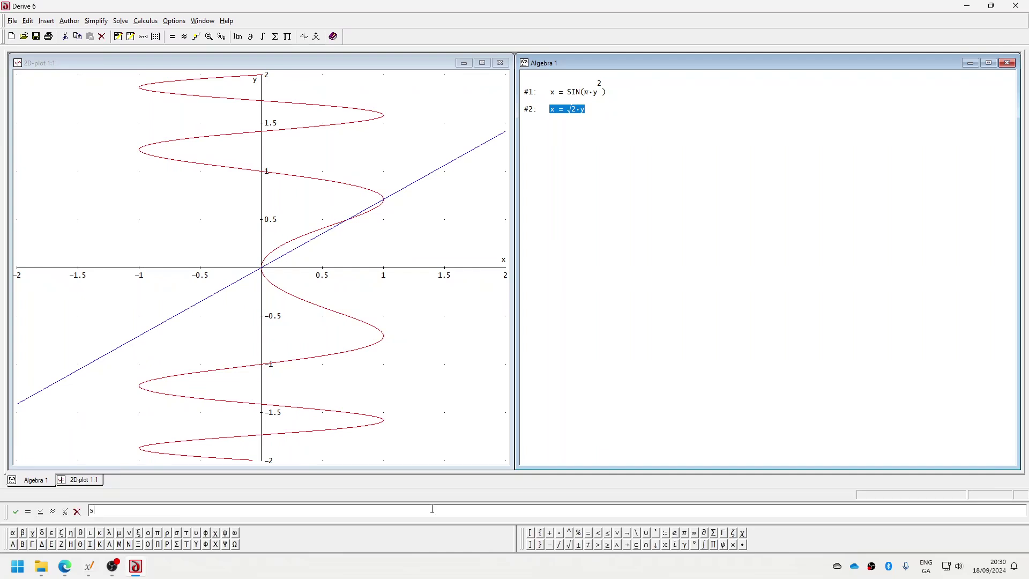
{"action": "type", "text": "in(π y^2 ) = sq"}
{"action": "type", "text": "rt(2) y"}
{"action": "key", "text": "Return"}
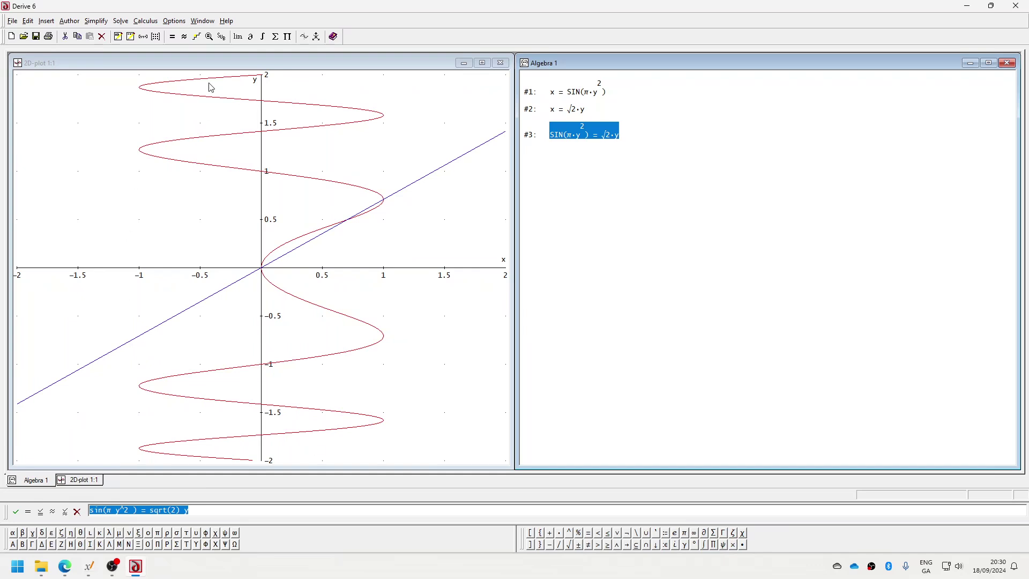
Solve #3 numerically with bounds 0.1 and 0.9, getting y = 0.5.
{"action": "left_click", "coordinate": [120, 23]}
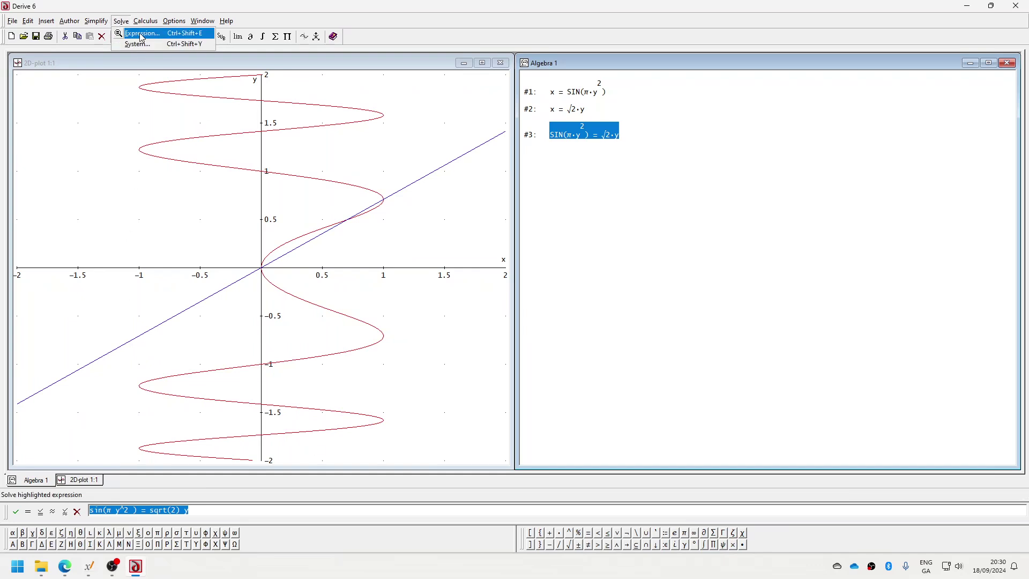
{"action": "left_click", "coordinate": [142, 34]}
{"action": "left_click", "coordinate": [549, 294]}
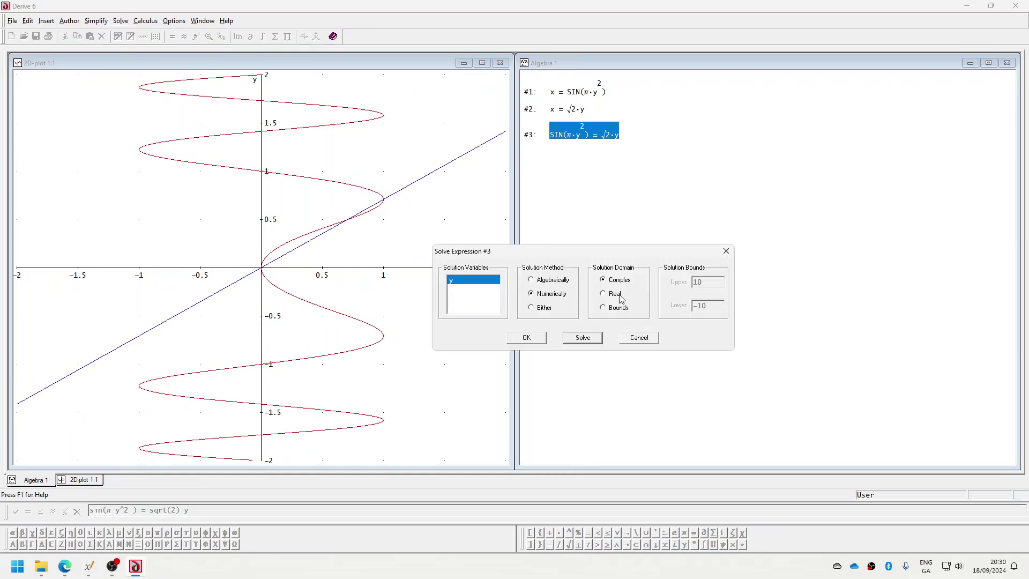
{"action": "left_click", "coordinate": [616, 310]}
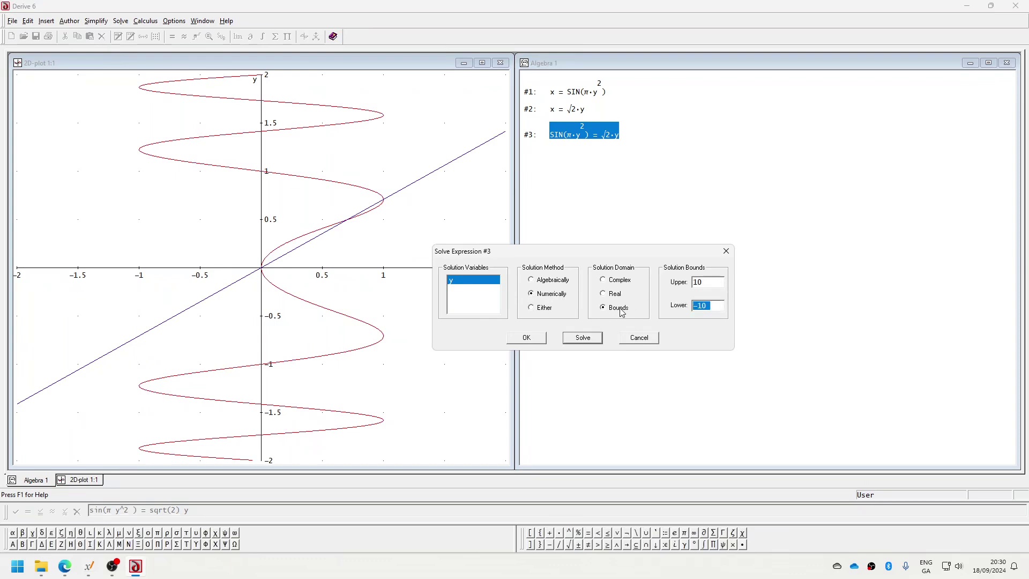
{"action": "double_click", "coordinate": [705, 284]}
{"action": "type", "text": "0.1"}
{"action": "key", "text": "Tab"}
{"action": "key", "text": "Tab"}
{"action": "key", "text": "Tab"}
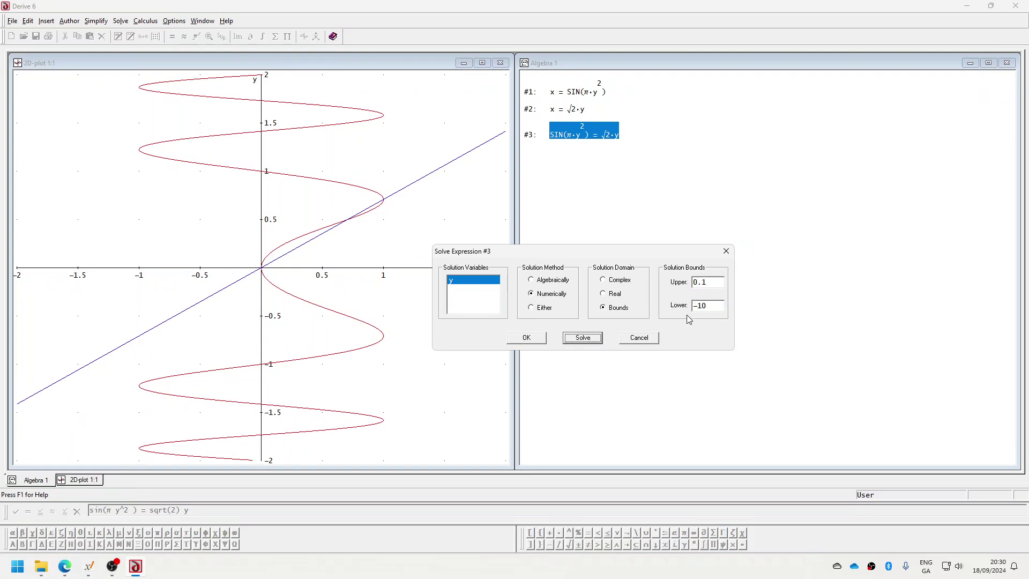
{"action": "double_click", "coordinate": [700, 305]}
{"action": "type", "text": "0.9"}
{"action": "left_click", "coordinate": [581, 338]}
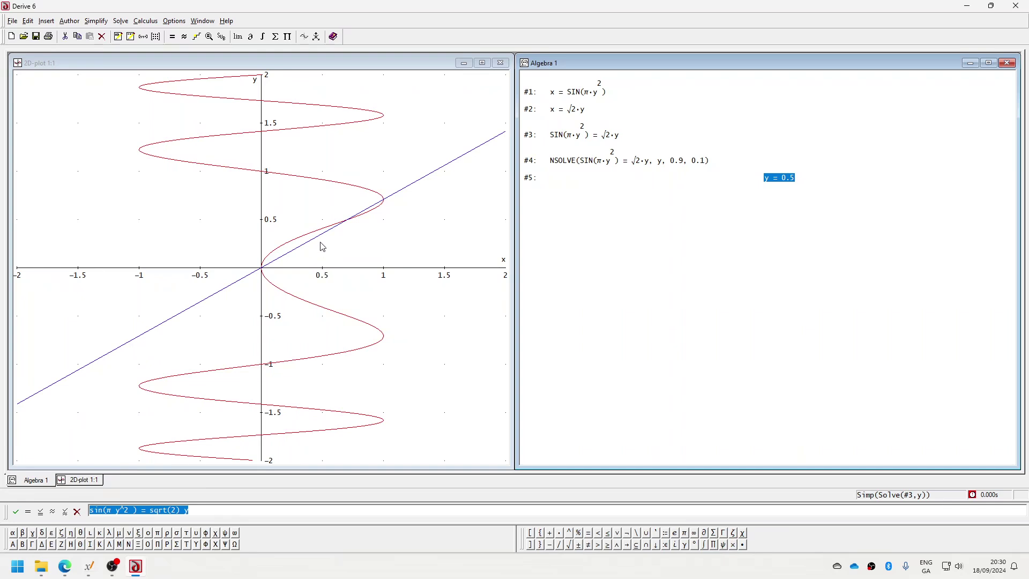
Mark the curves' intersection point on the 2D plot.
{"action": "left_click", "coordinate": [349, 220]}
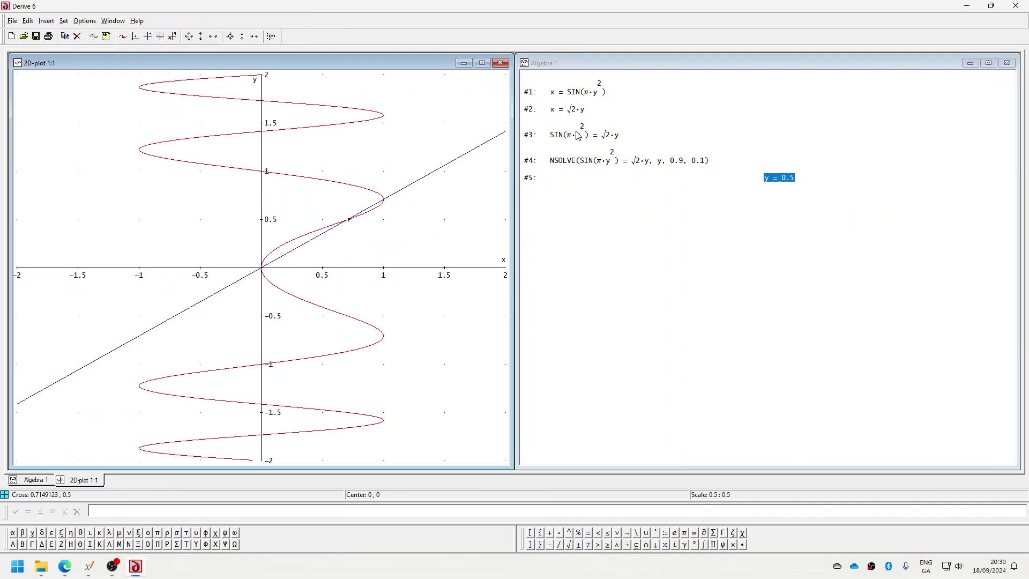
{"action": "left_click", "coordinate": [338, 511]}
{"action": "key", "text": "ctrl+p"}
Edit expression #1 to define it as a function f(y).
{"action": "right_click", "coordinate": [573, 89]}
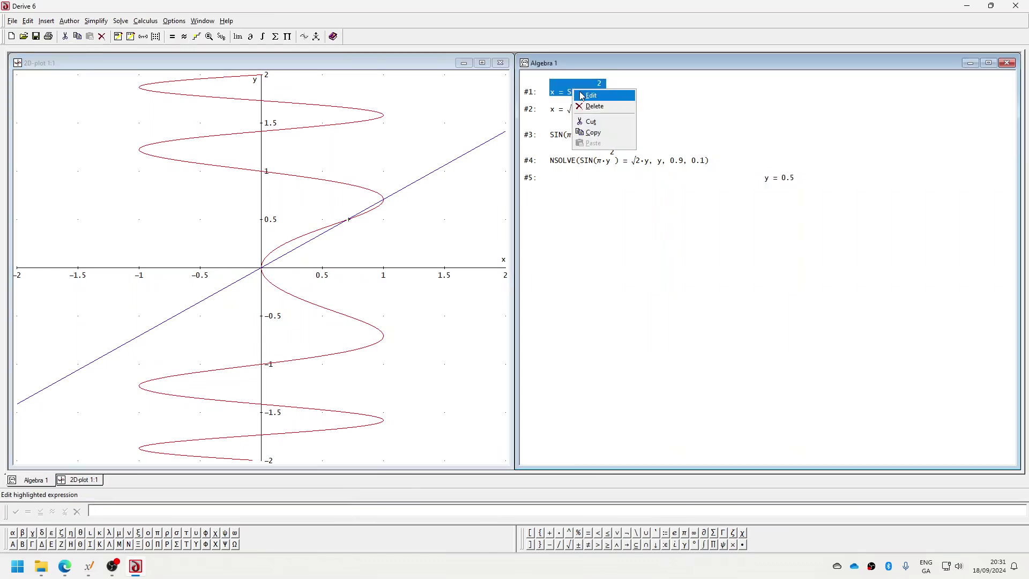
{"action": "left_click", "coordinate": [641, 92]}
{"action": "type", "text": "f("}
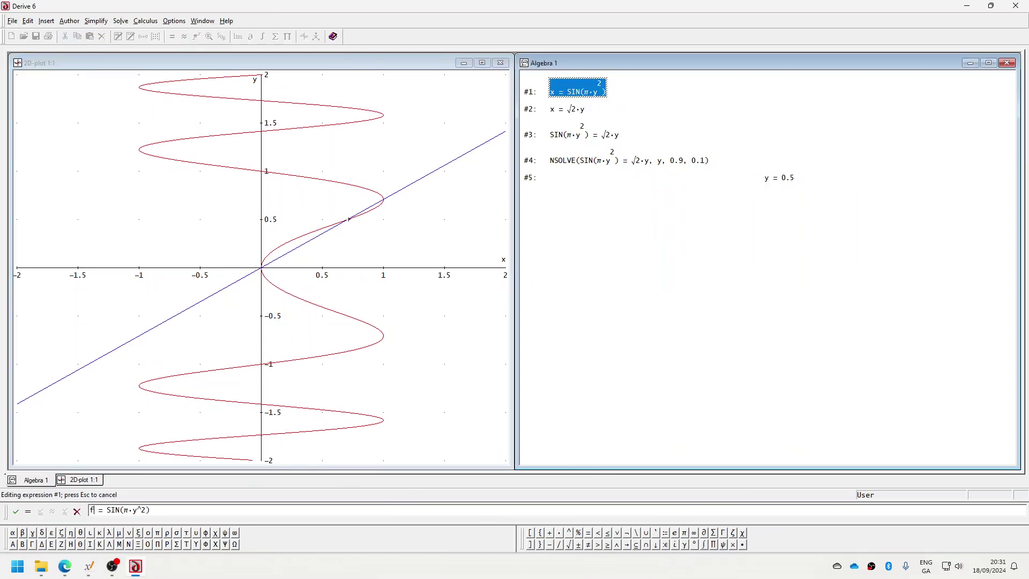
{"action": "key", "text": "Right"}
{"action": "type", "text": ")"}
{"action": "key", "text": "BackSpace"}
{"action": "key", "text": "BackSpace"}
{"action": "type", "text": "y)"}
{"action": "key", "text": "Return"}
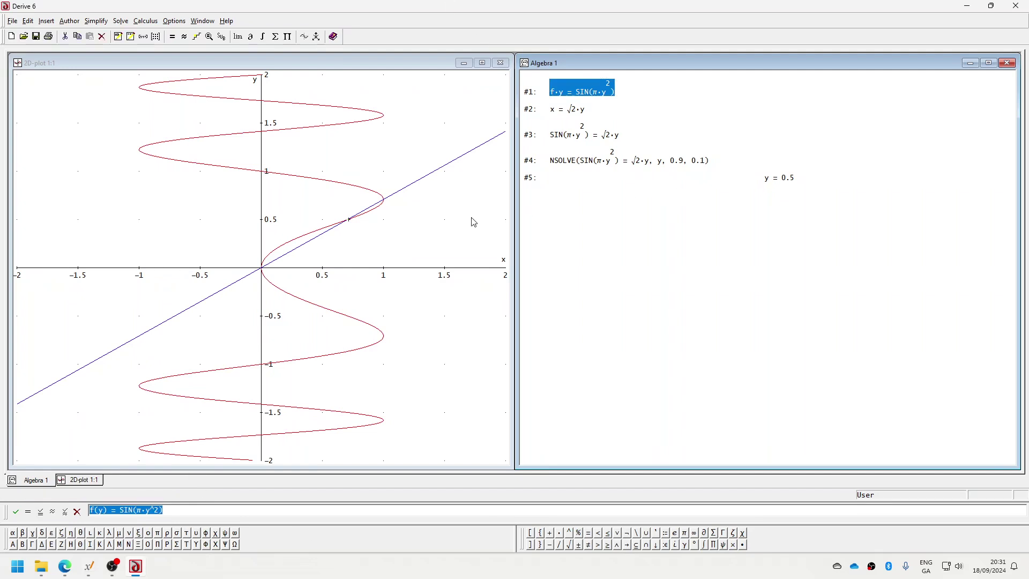
Remove the f definition from expression #1 again.
{"action": "left_click", "coordinate": [584, 109]}
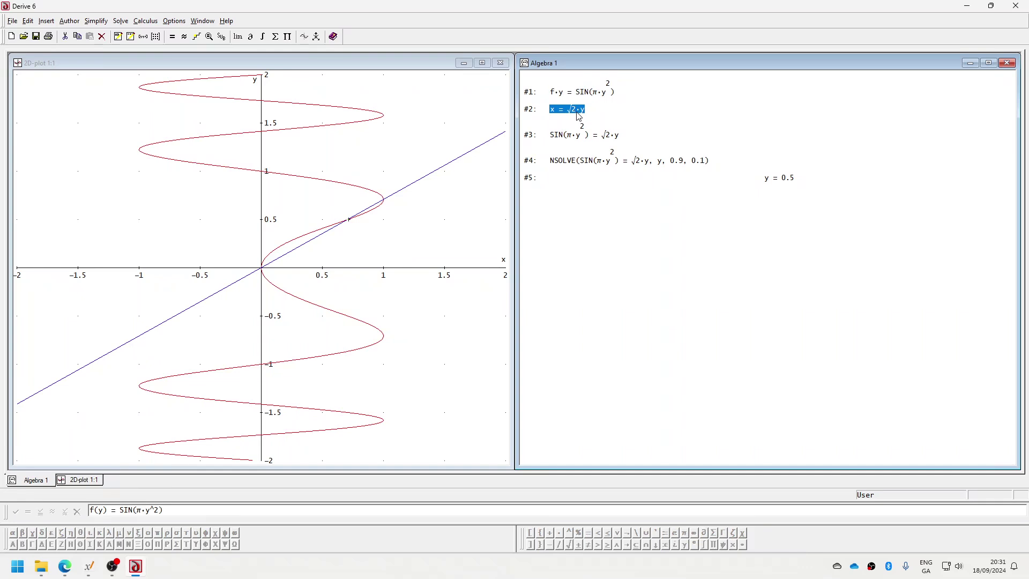
{"action": "left_click", "coordinate": [581, 101]}
{"action": "right_click", "coordinate": [580, 102]}
{"action": "left_click", "coordinate": [595, 101]}
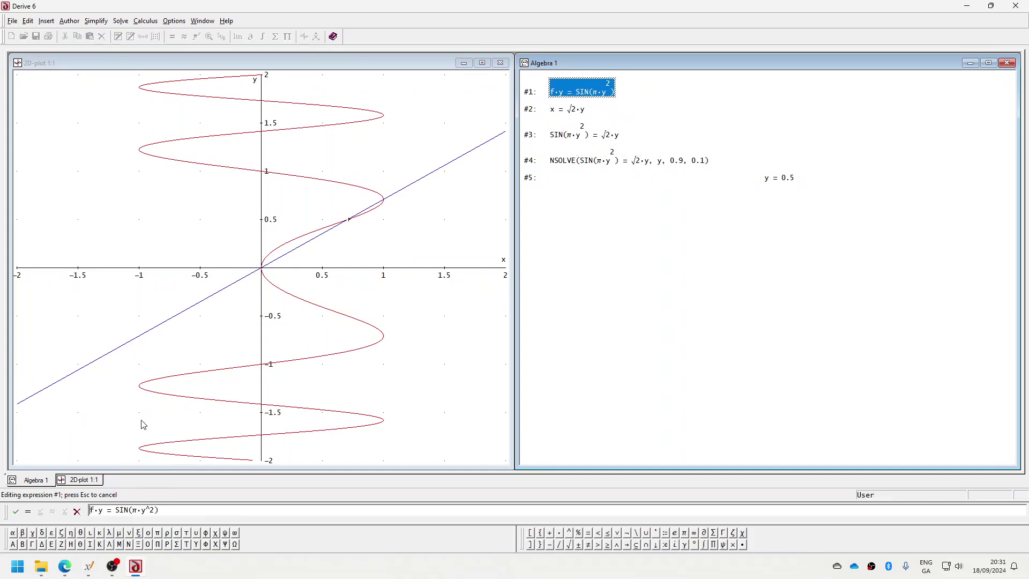
{"action": "key", "text": "Delete"}
{"action": "key", "text": "Delete"}
{"action": "key", "text": "Return"}
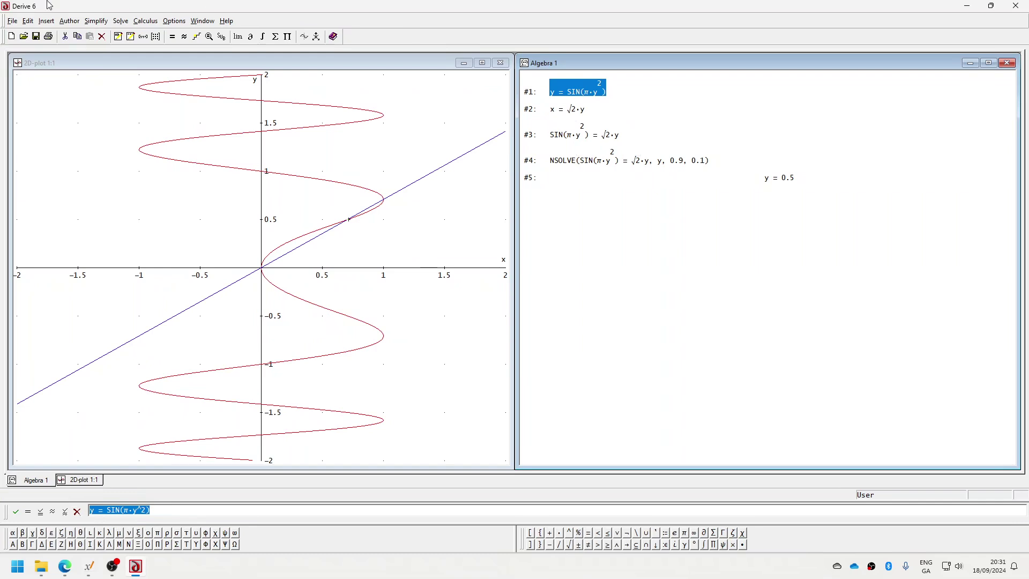
Solve expression #1 algebraically for y.
{"action": "left_click", "coordinate": [120, 22]}
{"action": "left_click", "coordinate": [138, 34]}
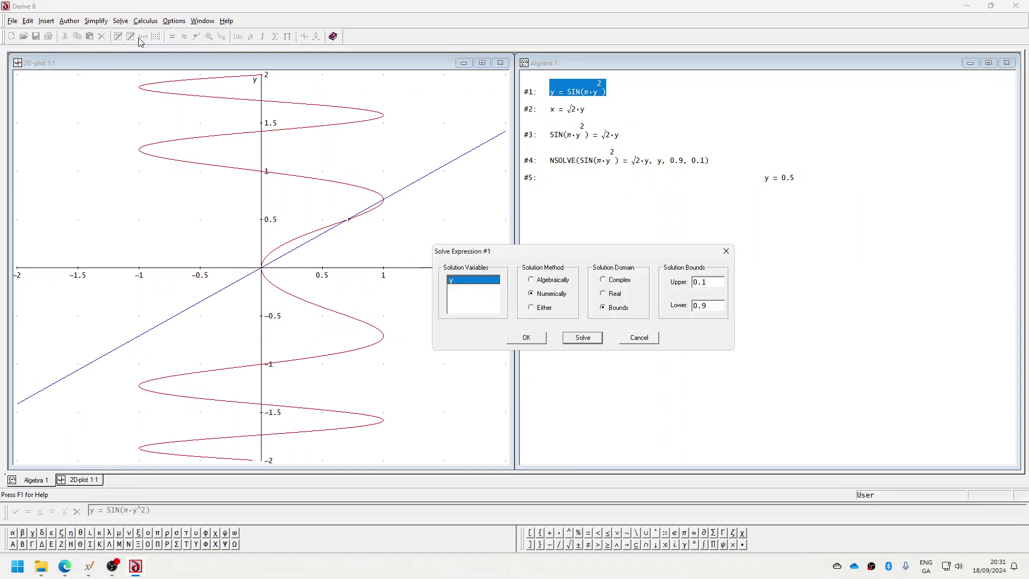
{"action": "left_click", "coordinate": [549, 286]}
{"action": "left_click", "coordinate": [589, 340]}
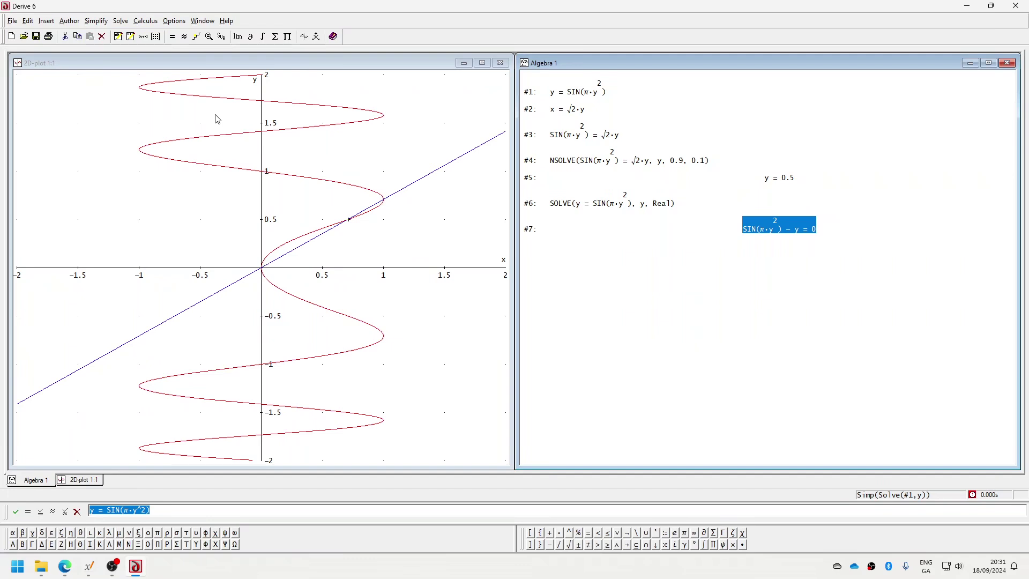
Change the leading y of expression #1 to x.
{"action": "right_click", "coordinate": [572, 92]}
{"action": "left_click", "coordinate": [587, 94]}
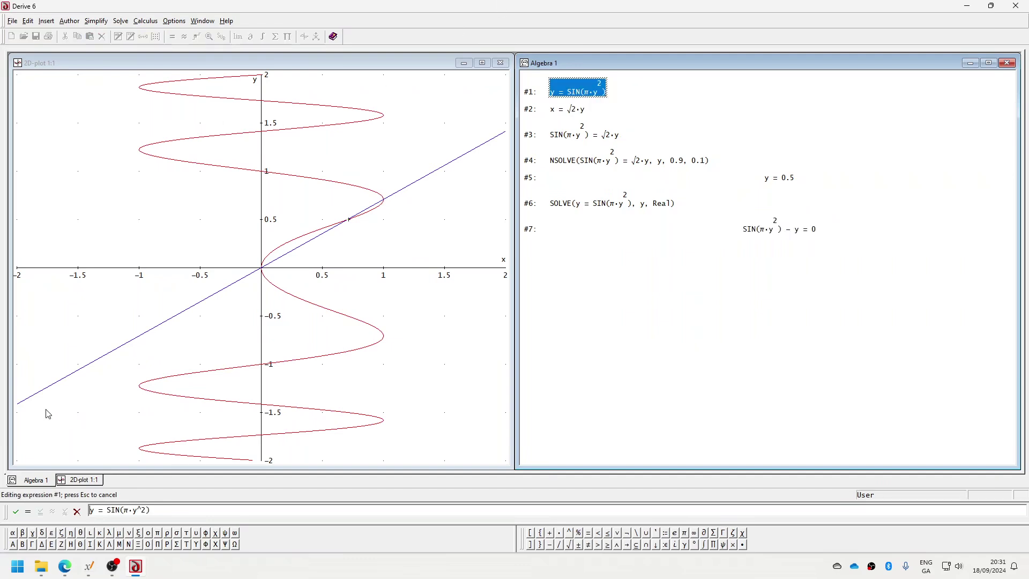
{"action": "key", "text": "Delete"}
{"action": "type", "text": "x"}
{"action": "key", "text": "Return"}
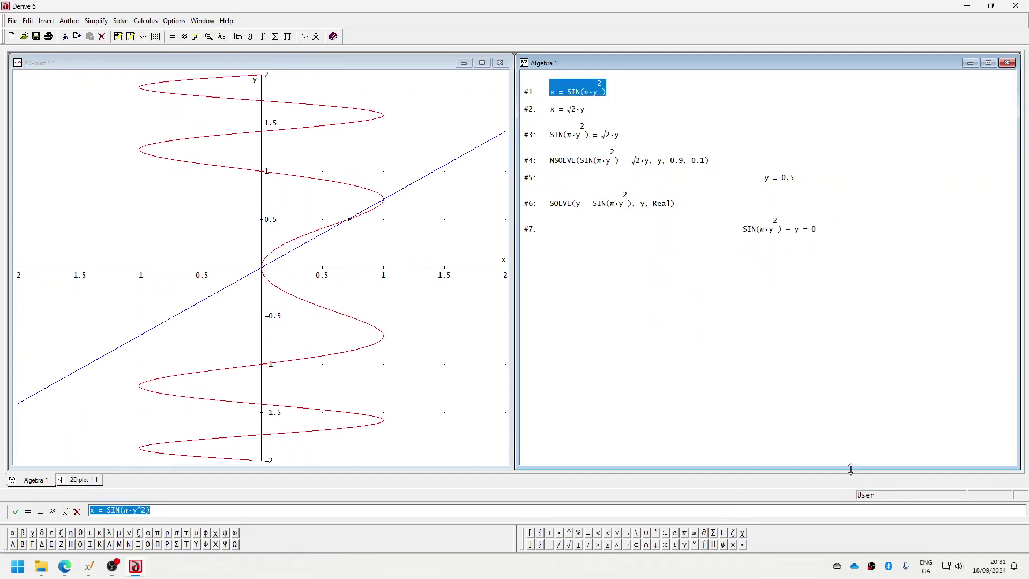
Delete result #7, change #6's equation to x = SIN(π·y²), and simplify it.
{"action": "left_click", "coordinate": [760, 230]}
{"action": "key", "text": "Delete"}
{"action": "right_click", "coordinate": [662, 204]}
{"action": "left_click", "coordinate": [676, 210]}
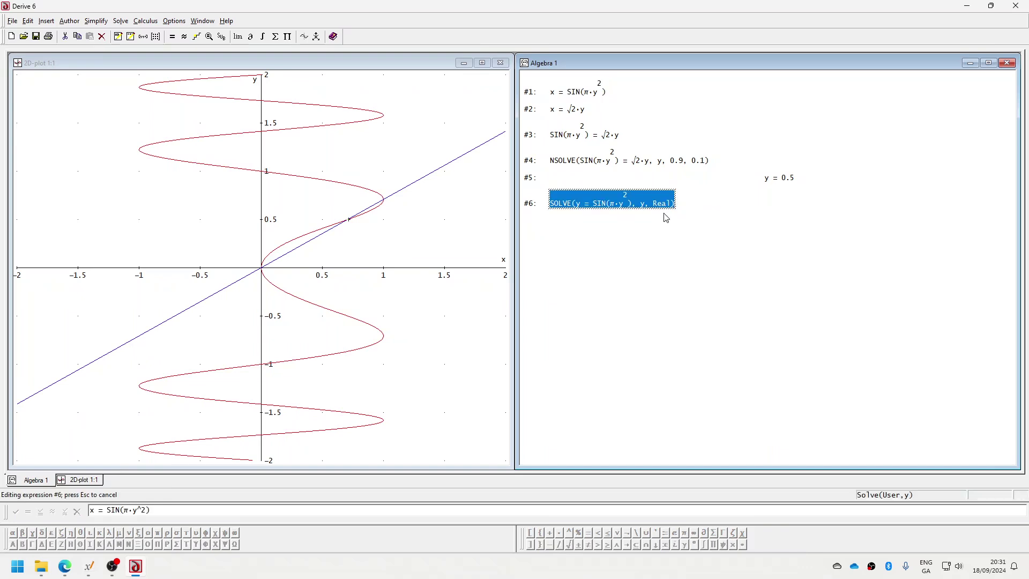
{"action": "left_click", "coordinate": [116, 509]}
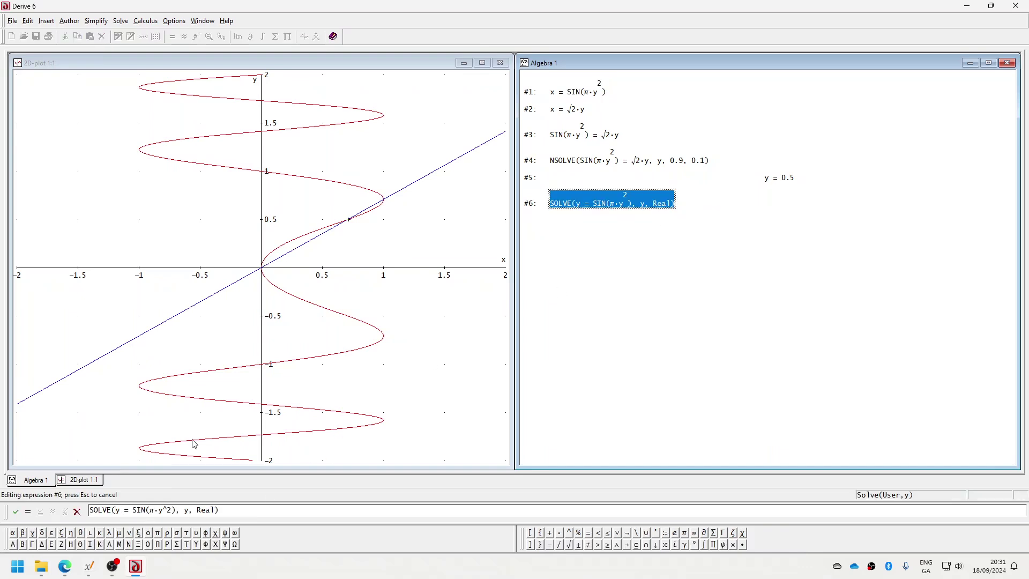
{"action": "key", "text": "Delete"}
{"action": "type", "text": "x"}
{"action": "key", "text": "Return"}
{"action": "left_click", "coordinate": [172, 39]}
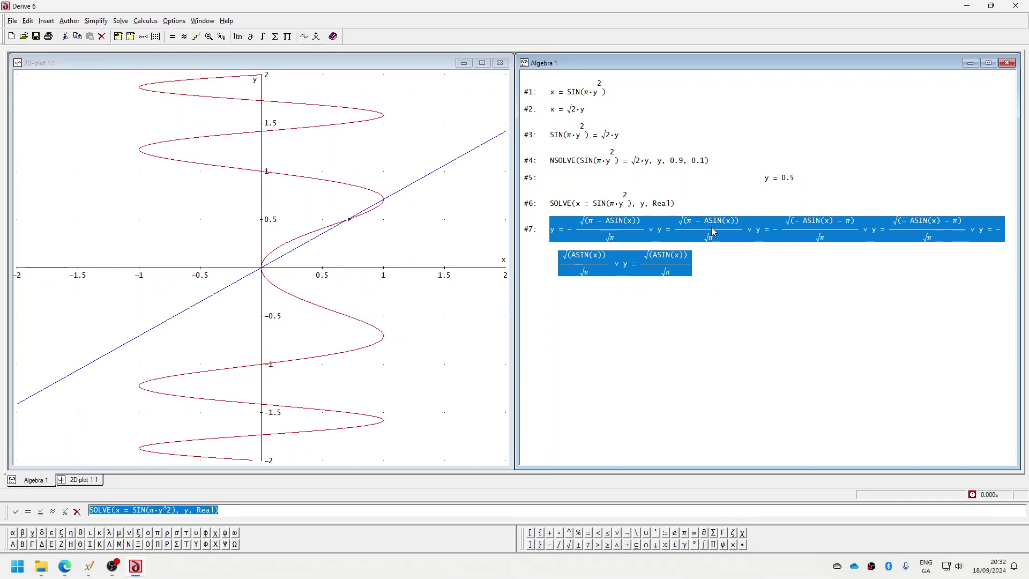
Select the solution list #7 and load it into the entry line for editing.
{"action": "left_click", "coordinate": [680, 230]}
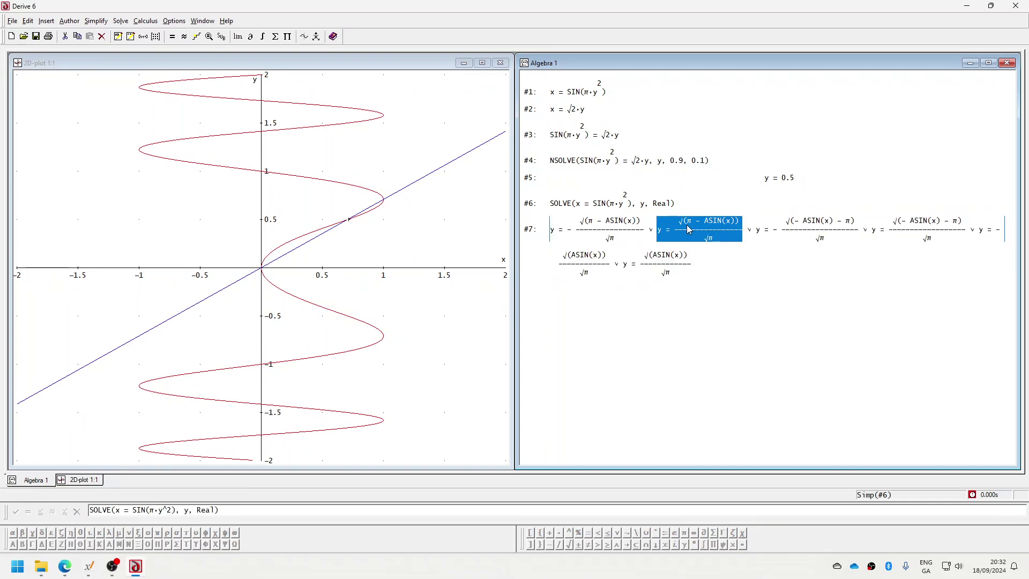
{"action": "right_click", "coordinate": [680, 227]}
{"action": "left_click", "coordinate": [625, 232]}
{"action": "left_click", "coordinate": [639, 266]}
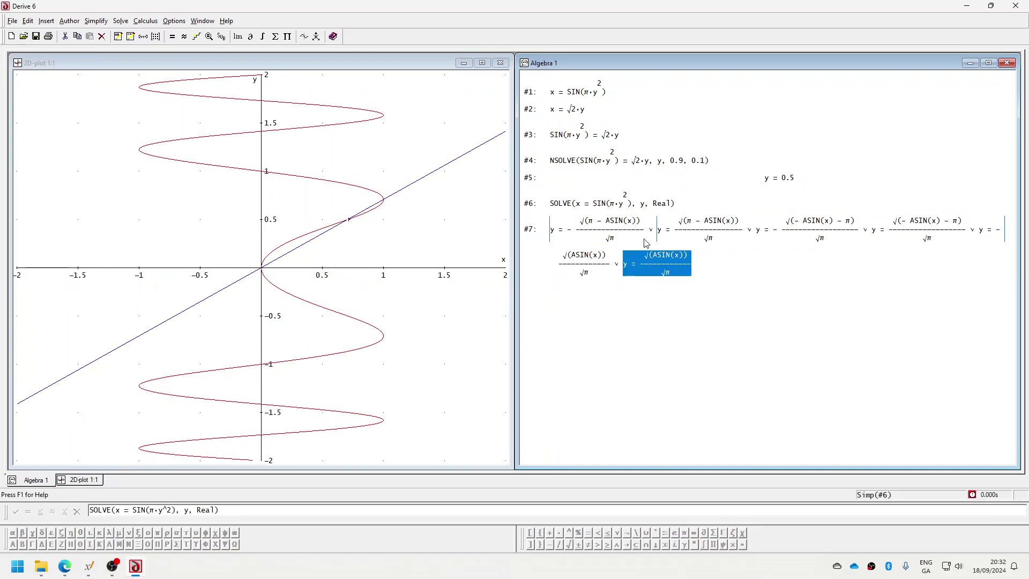
{"action": "left_click", "coordinate": [609, 236]}
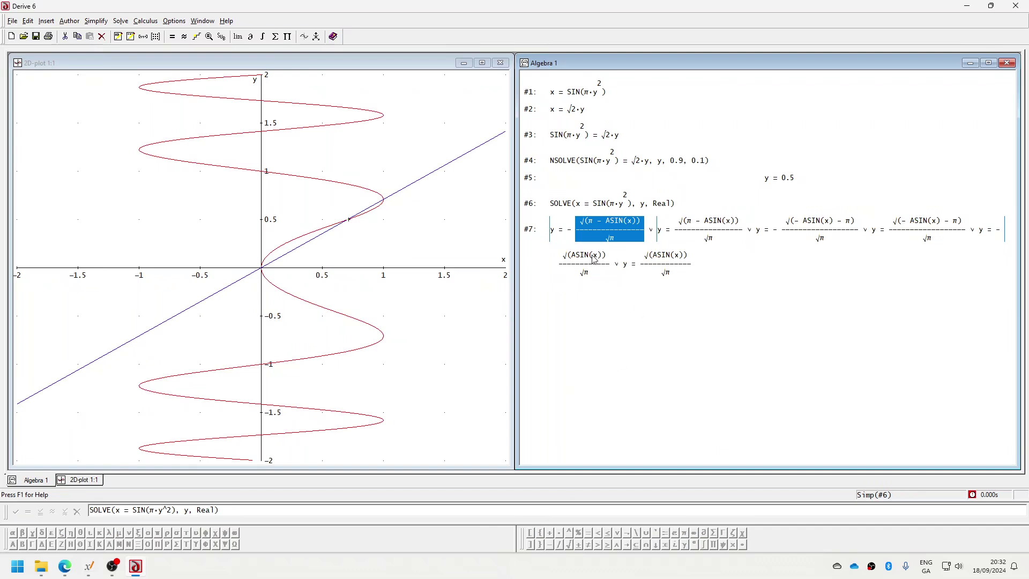
{"action": "left_click", "coordinate": [607, 207]}
{"action": "left_click", "coordinate": [611, 230]}
{"action": "right_click", "coordinate": [611, 230]}
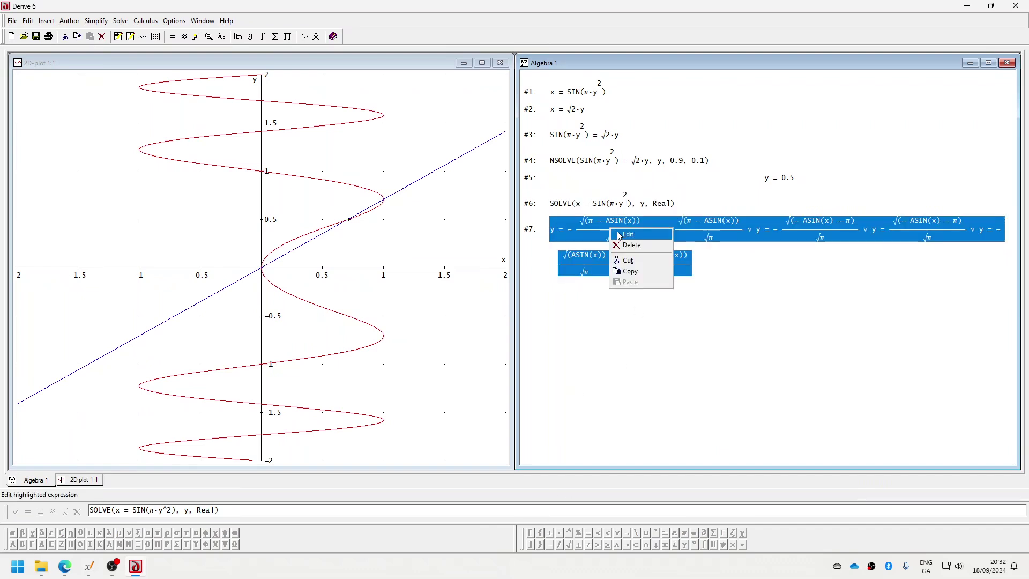
{"action": "left_click", "coordinate": [627, 234]}
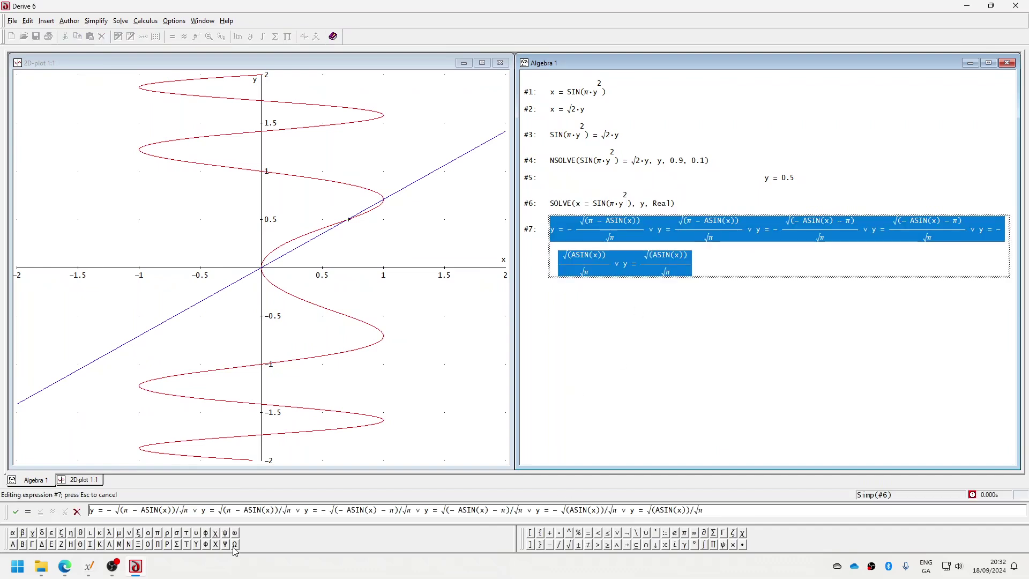
Keep only y = √(π − ASIN(x))/√π as the new #7.
{"action": "left_click", "coordinate": [215, 511]}
{"action": "left_click_drag", "start_coordinate": [215, 512], "coordinate": [88, 511]}
{"action": "key", "text": "BackSpace"}
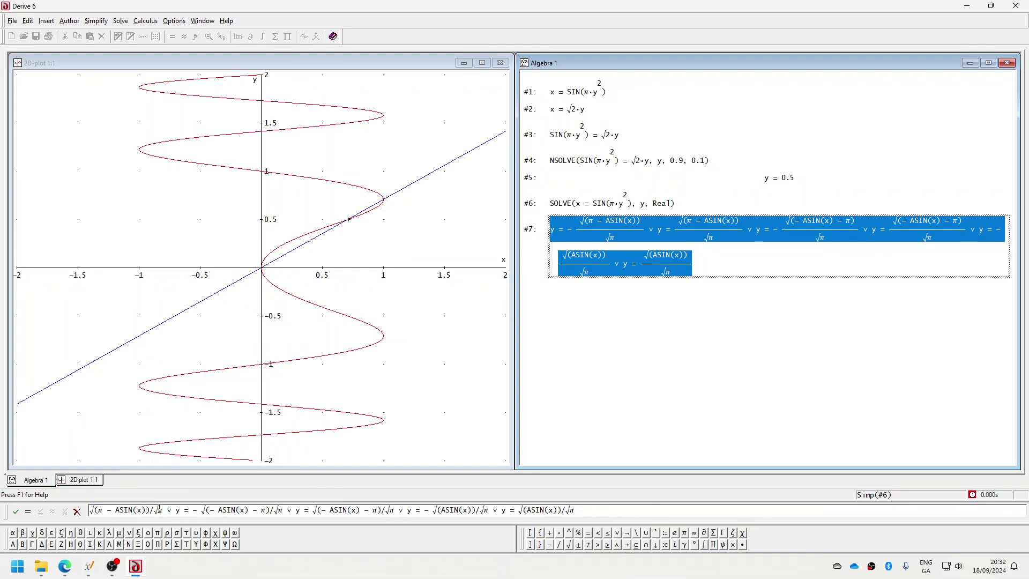
{"action": "left_click_drag", "start_coordinate": [170, 512], "coordinate": [89, 512]}
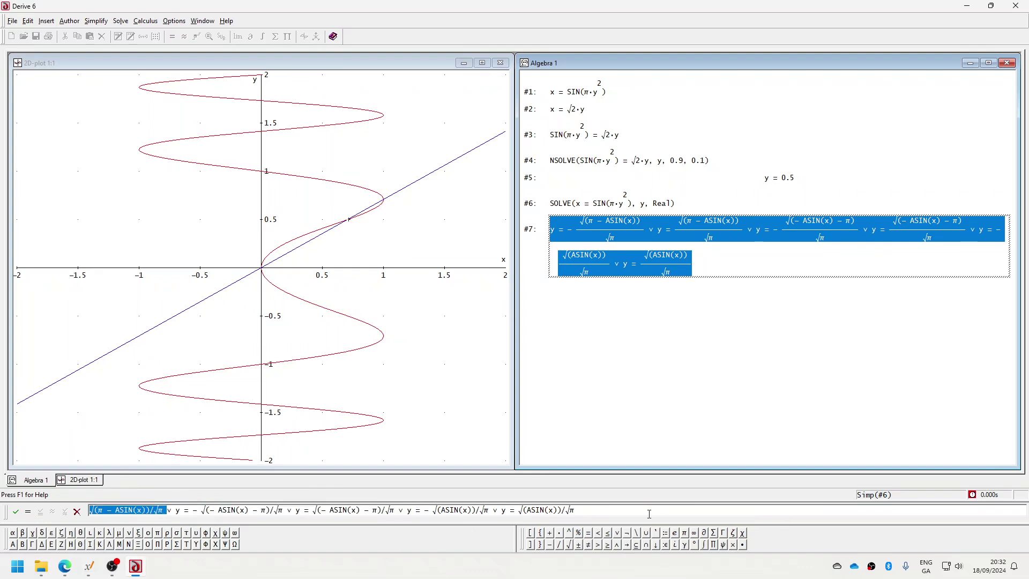
{"action": "left_click_drag", "start_coordinate": [574, 512], "coordinate": [167, 513]}
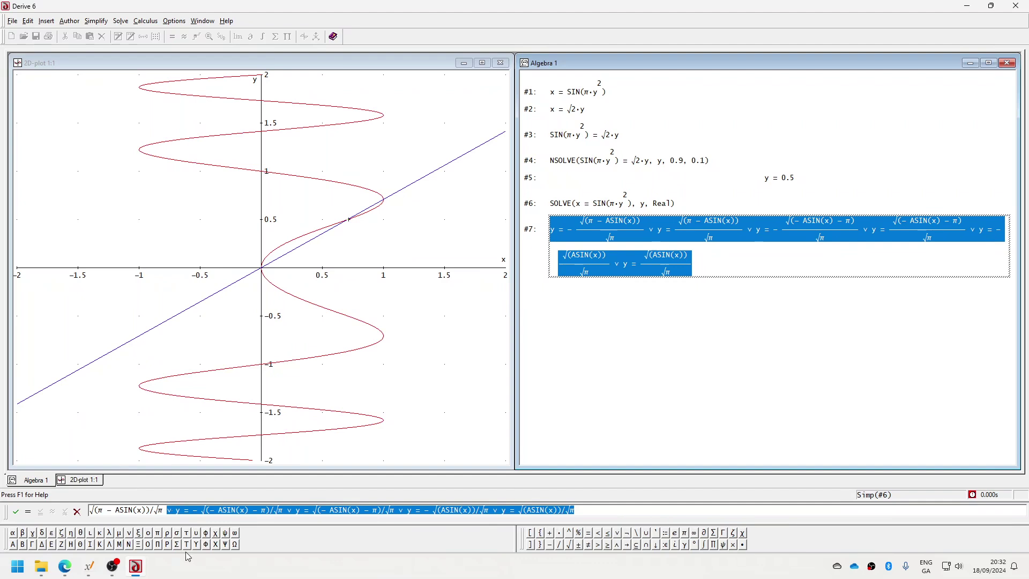
{"action": "key", "text": "BackSpace"}
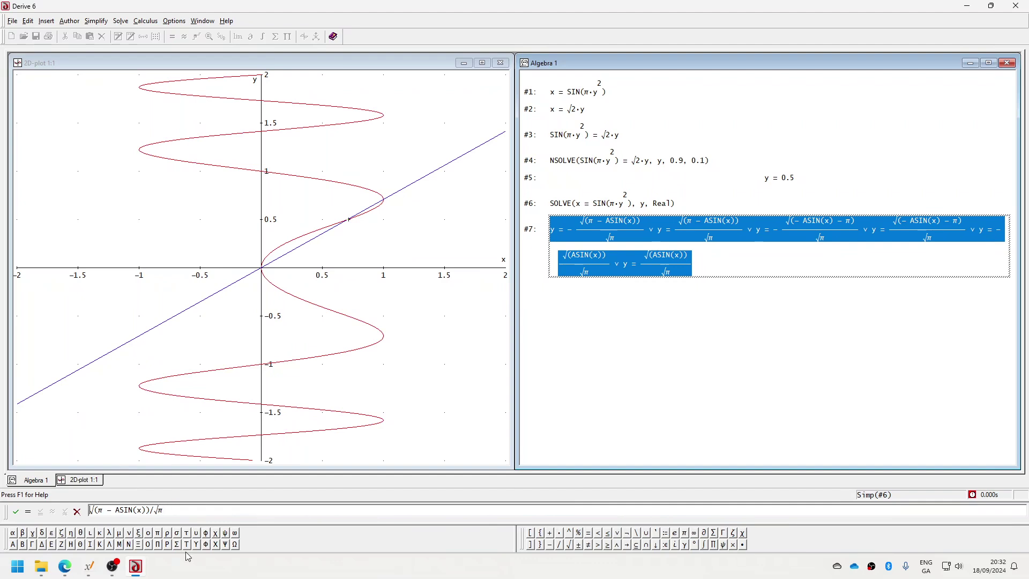
{"action": "key", "text": "Home"}
{"action": "type", "text": "y ="}
{"action": "key", "text": "Return"}
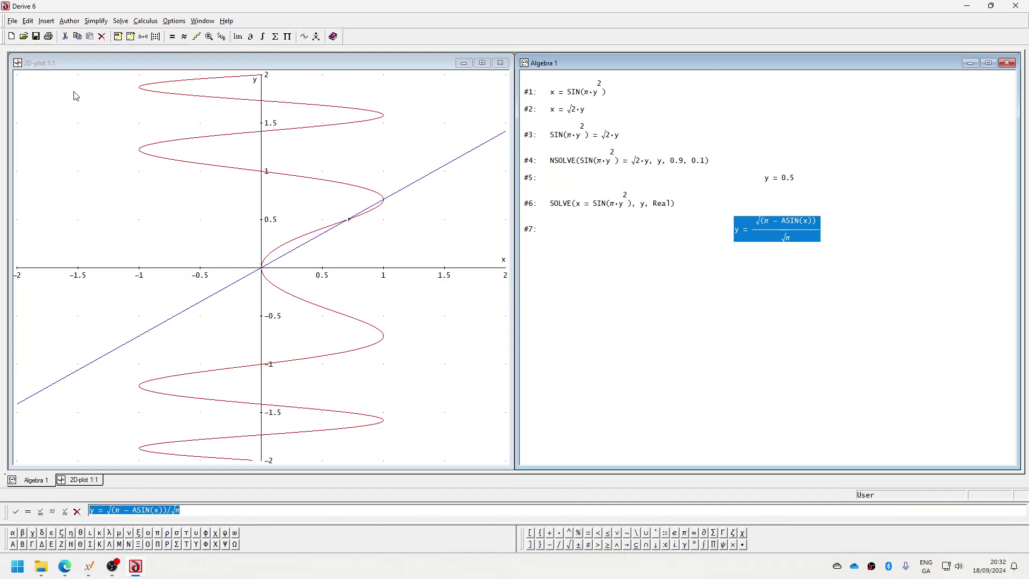
Plot #7, then add y = √(ASIN(x))/√π as #8 and plot it too.
{"action": "left_click", "coordinate": [303, 36]}
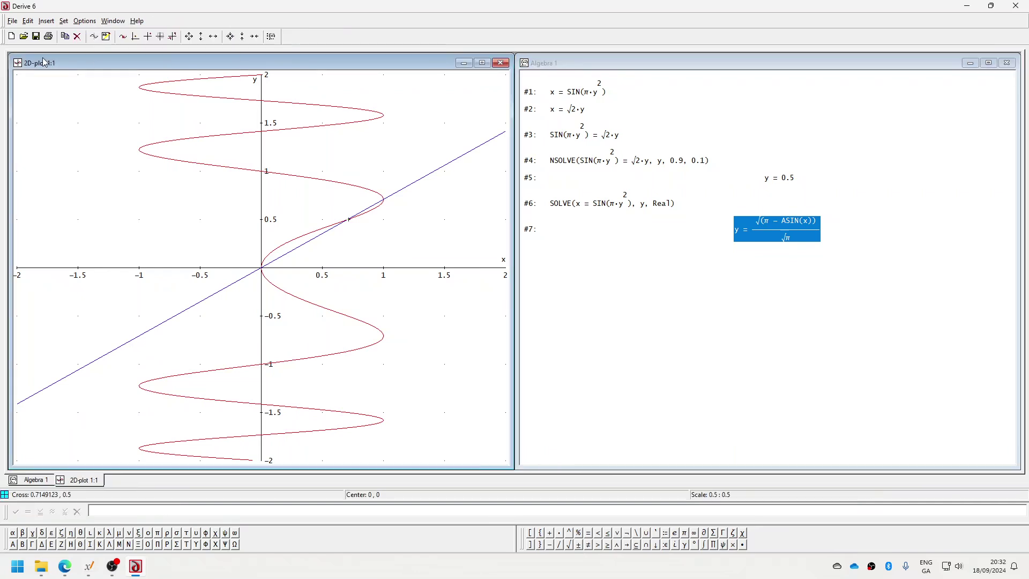
{"action": "left_click", "coordinate": [93, 37]}
{"action": "type", "text": "y = − √(π − ASIN(x))/√π ∨ y = √(π − ASIN(x))/√π ∨ y = − √(− ASIN(x) − π)/√π ∨ y = √(− ASIN(x) − π)/√π ∨ y = − √(ASIN(x))/√π ∨ y = √(ASIN(x))/√π"}
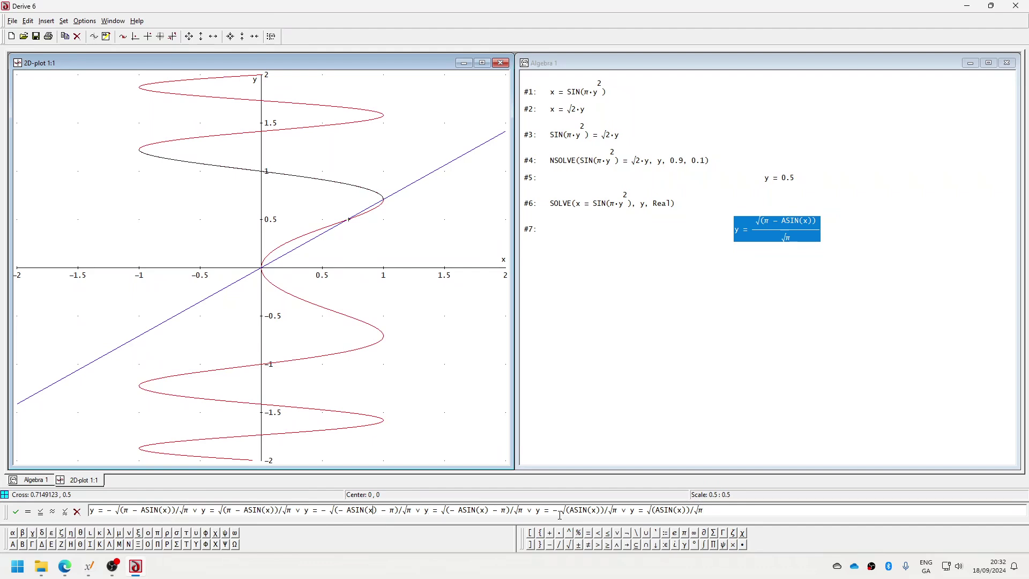
{"action": "left_click_drag", "start_coordinate": [538, 511], "coordinate": [90, 509]}
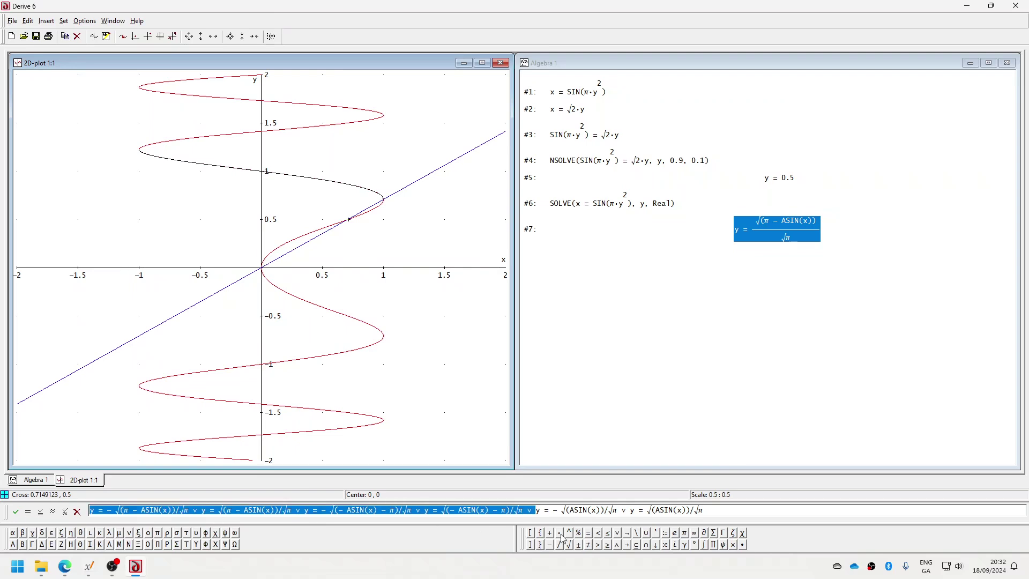
{"action": "left_click", "coordinate": [628, 510], "text": "shift"}
{"action": "key", "text": "Delete"}
{"action": "key", "text": "Return"}
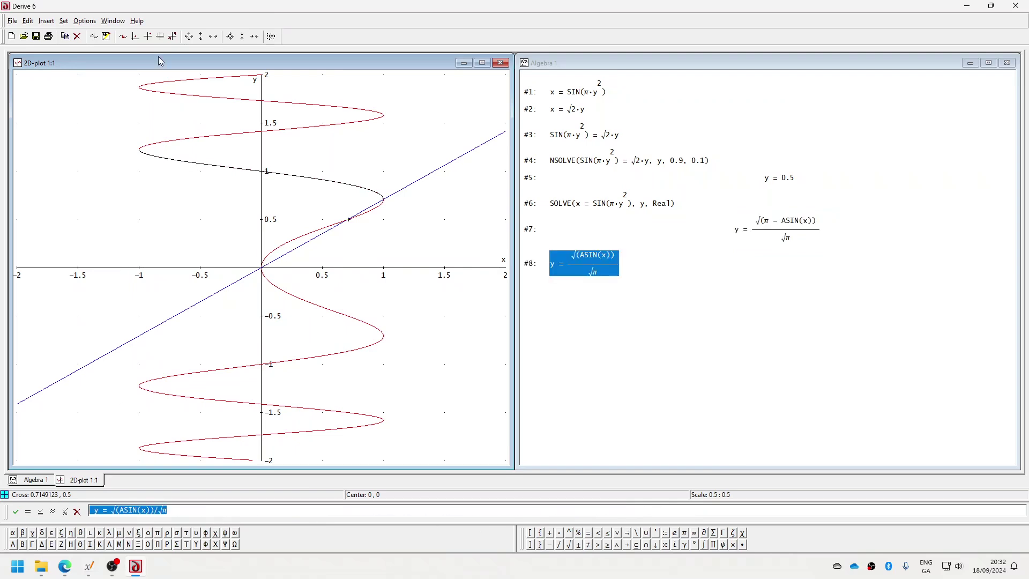
{"action": "left_click", "coordinate": [96, 41]}
Solve equation #2, x = √2·y, for y.
{"action": "left_click", "coordinate": [582, 111]}
{"action": "left_click", "coordinate": [121, 20]}
{"action": "left_click", "coordinate": [134, 31]}
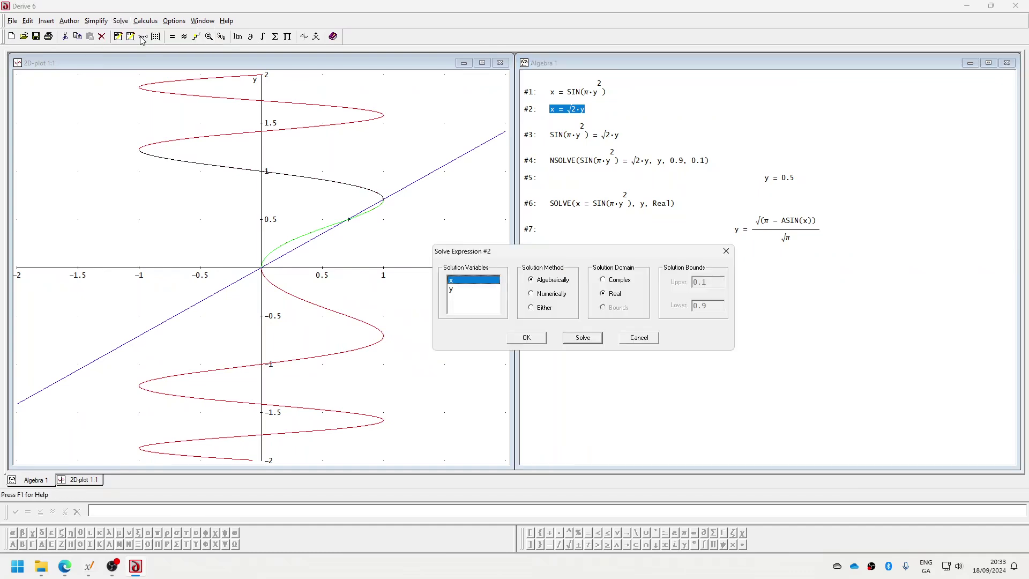
{"action": "left_click", "coordinate": [464, 290]}
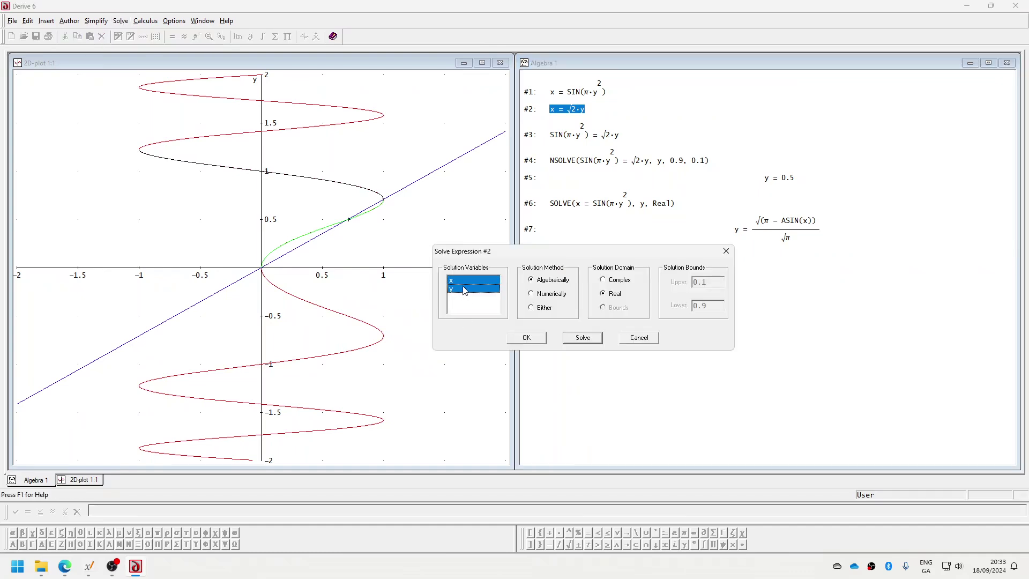
{"action": "left_click", "coordinate": [594, 338]}
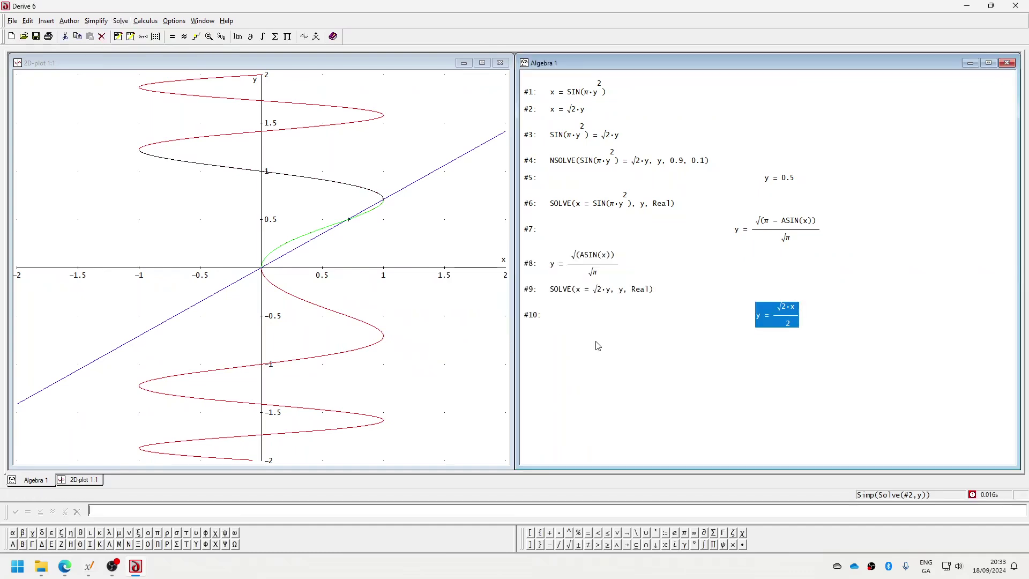
Redefine expression #8 as f(x) := √(ASIN(x))/√π.
{"action": "double_click", "coordinate": [600, 272]}
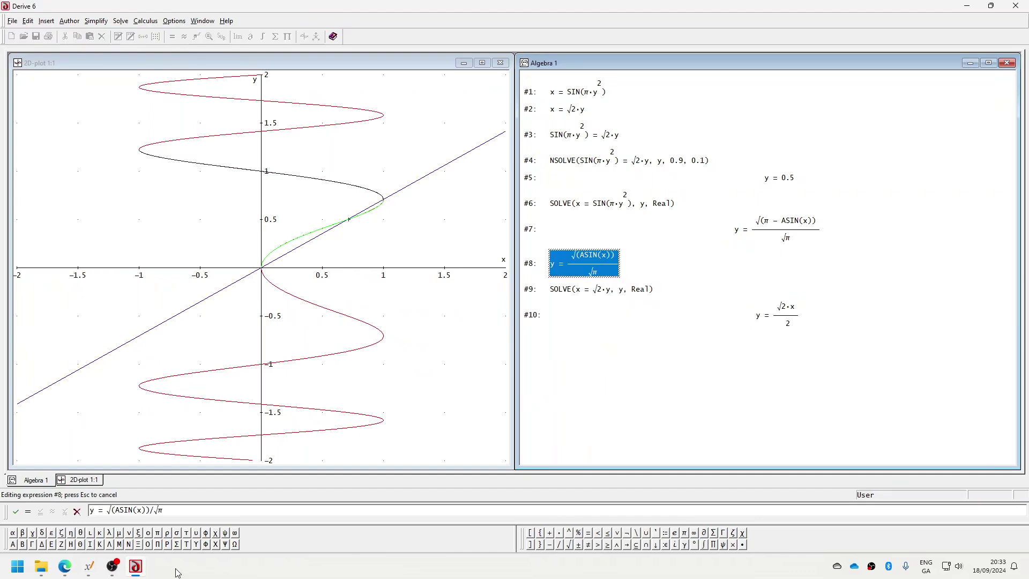
{"action": "key", "text": "Delete"}
{"action": "type", "text": "f(x) :"}
{"action": "key", "text": "Return"}
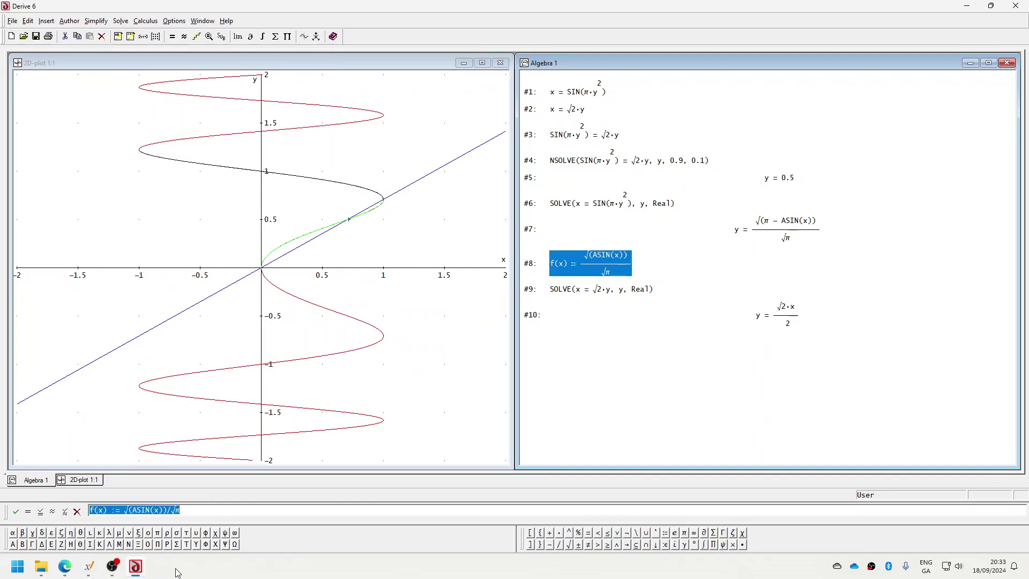
Redefine expression #10 as g(x) := √2·x/2.
{"action": "right_click", "coordinate": [770, 315]}
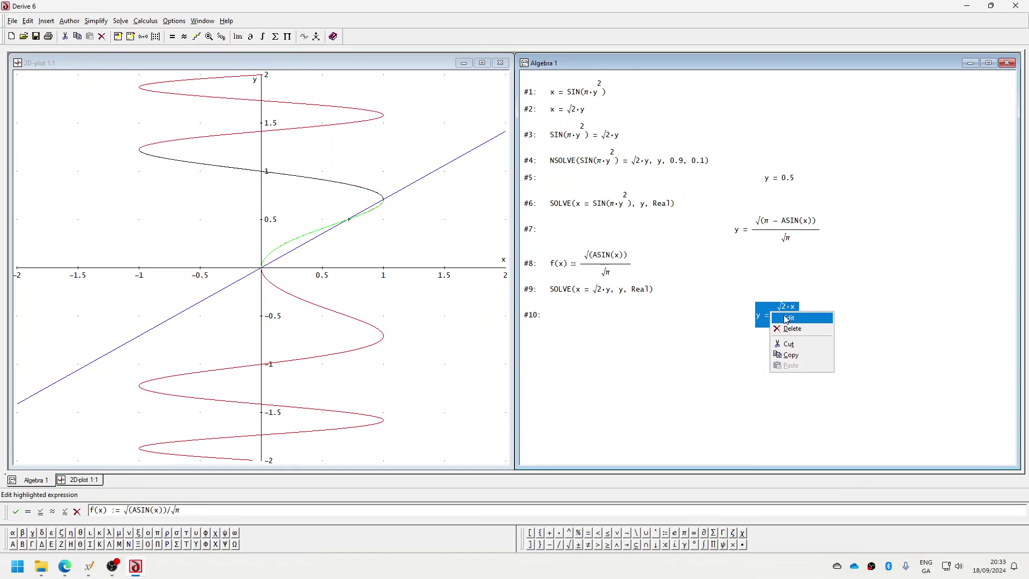
{"action": "left_click", "coordinate": [788, 317]}
{"action": "key", "text": "Delete"}
{"action": "type", "text": "g(x) "}
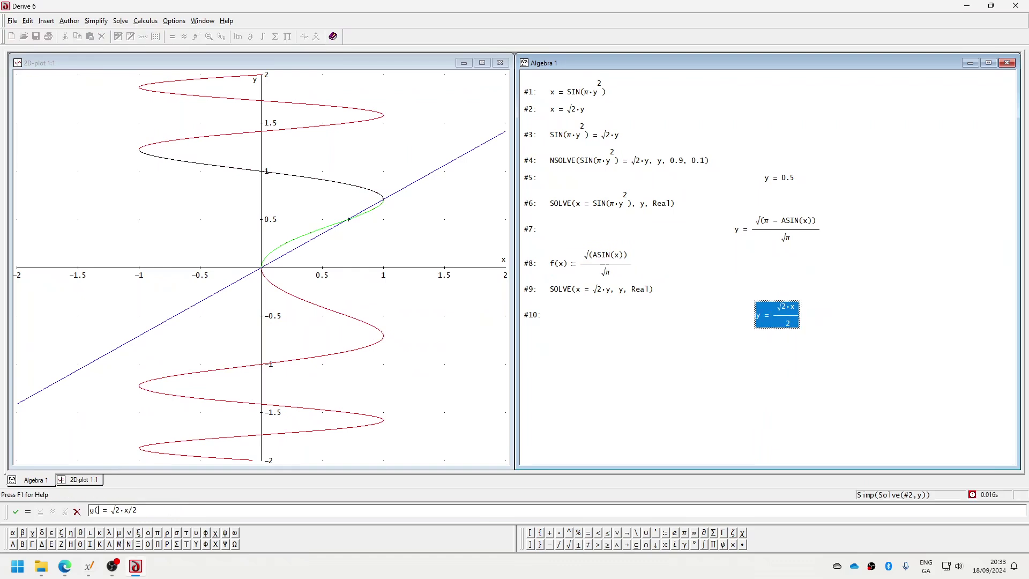
{"action": "type", "text": ":"}
{"action": "key", "text": "Return"}
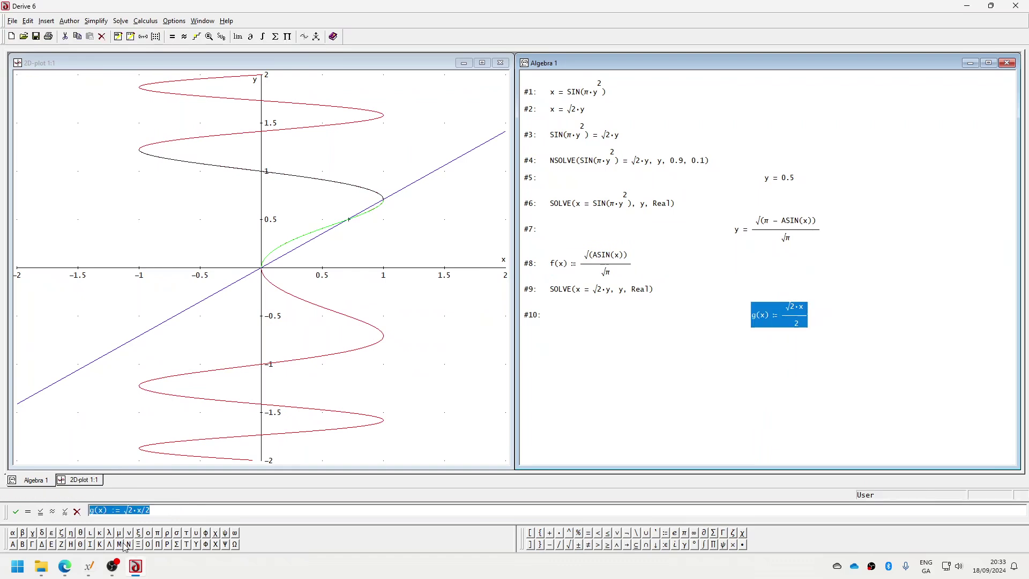
Close the plot window and enter f(x) and g(x) as expressions #11 and #12.
{"action": "left_click", "coordinate": [501, 64]}
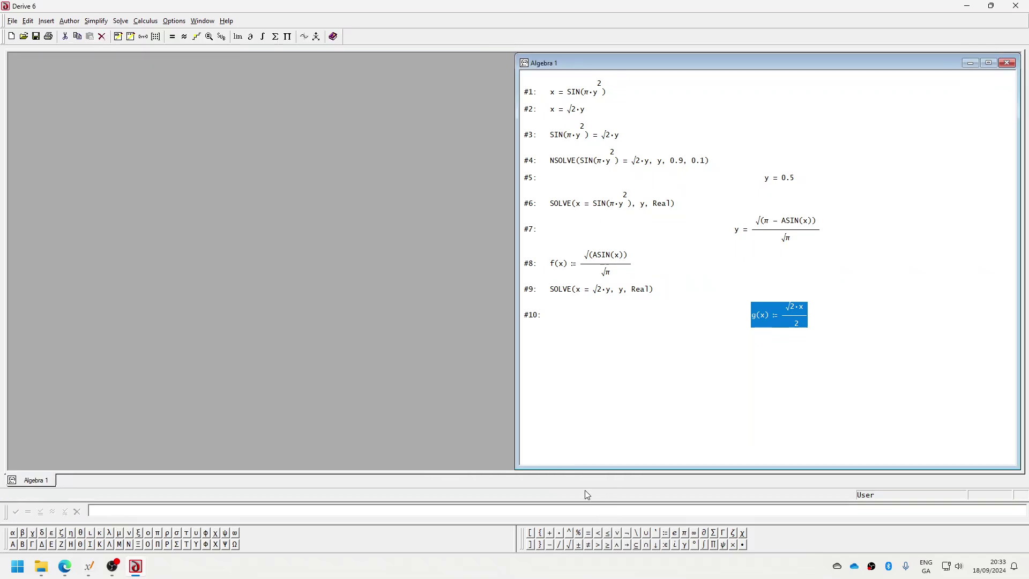
{"action": "type", "text": "f(x)"}
{"action": "key", "text": "Return"}
{"action": "type", "text": "g(x)"}
{"action": "key", "text": "Return"}
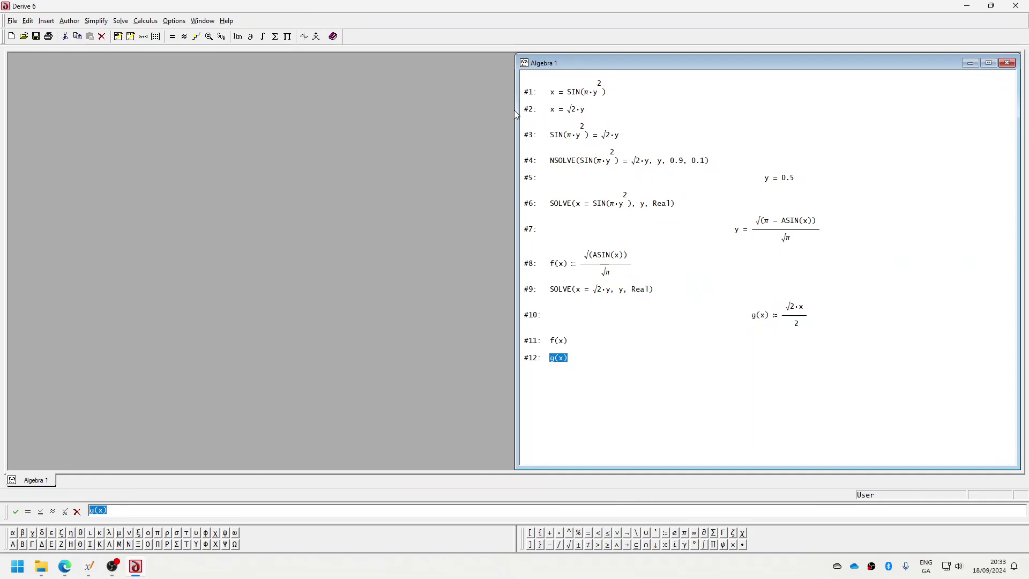
Graph f(x) and g(x) together in the 2D plot window.
{"action": "left_click", "coordinate": [561, 343]}
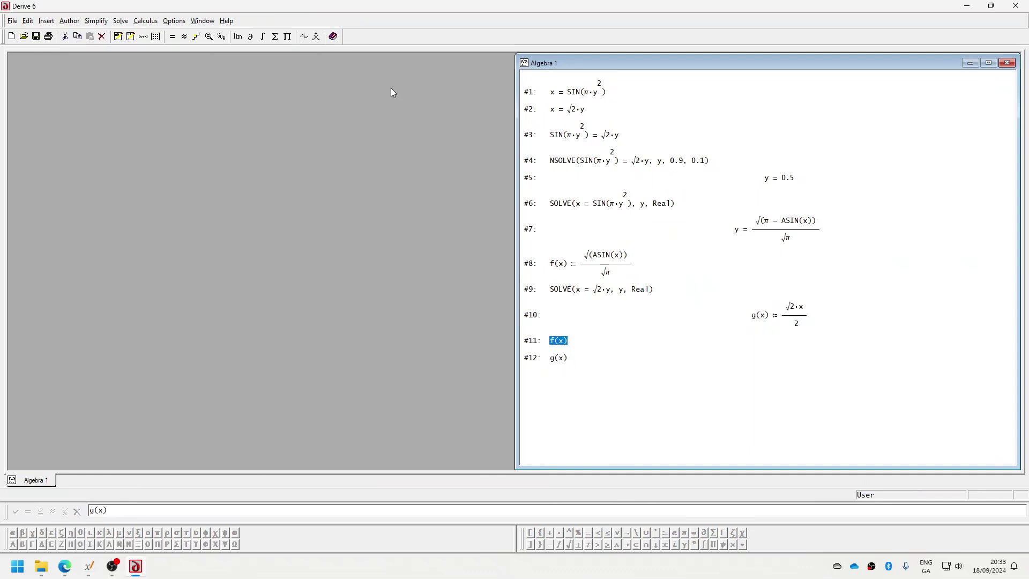
{"action": "left_click", "coordinate": [304, 38]}
{"action": "left_click", "coordinate": [94, 37]}
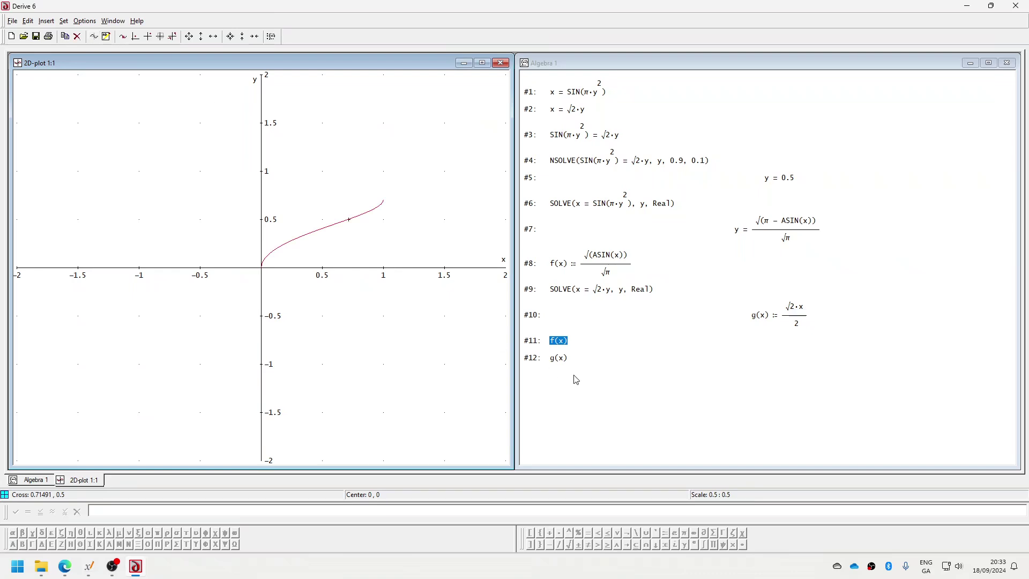
{"action": "left_click", "coordinate": [561, 362]}
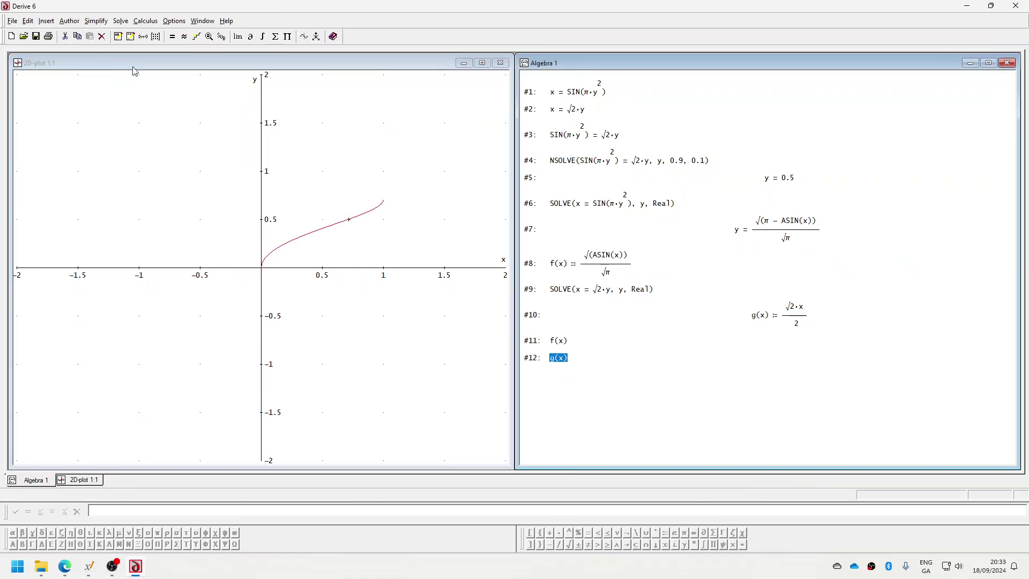
{"action": "left_click", "coordinate": [303, 38]}
{"action": "left_click", "coordinate": [94, 38]}
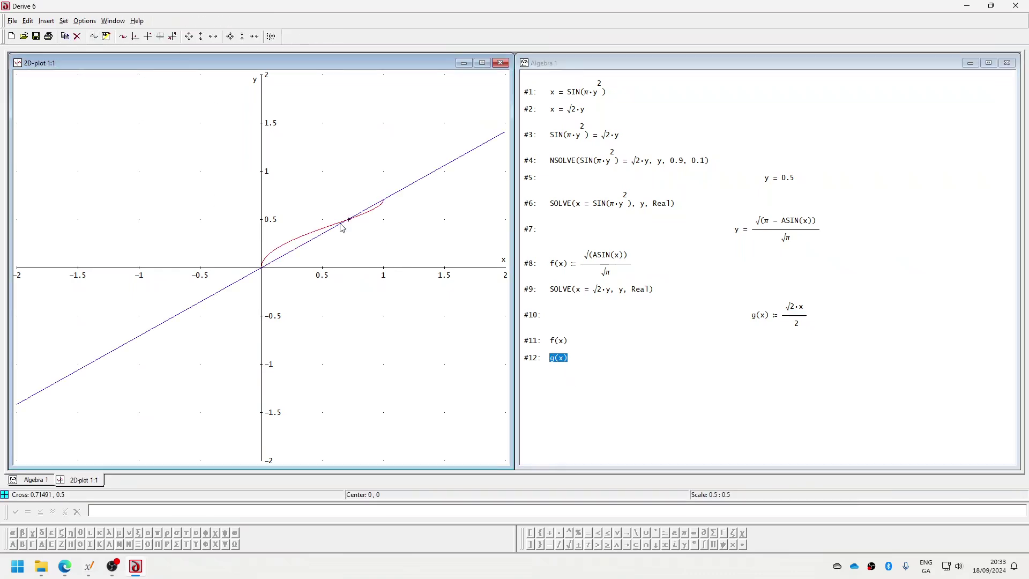
Enter π·(f(x)² − g(x)²) as expression #13 and return to the algebra worksheet.
{"action": "left_click", "coordinate": [595, 510]}
{"action": "type", "text": "f(x)^2 - g(x)^2)"}
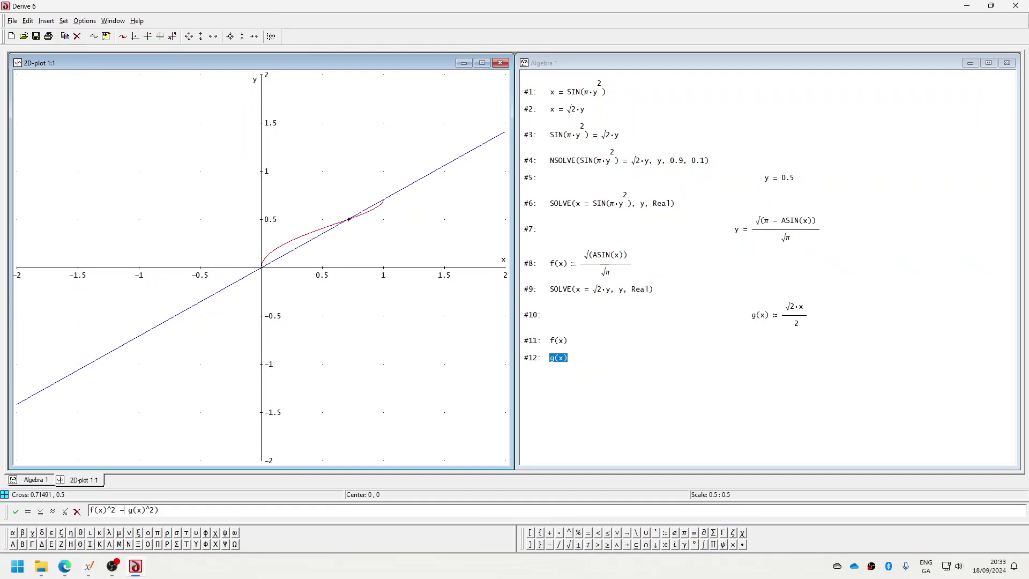
{"action": "key", "text": "ctrl+p"}
{"action": "type", "text": "("}
{"action": "key", "text": "Return"}
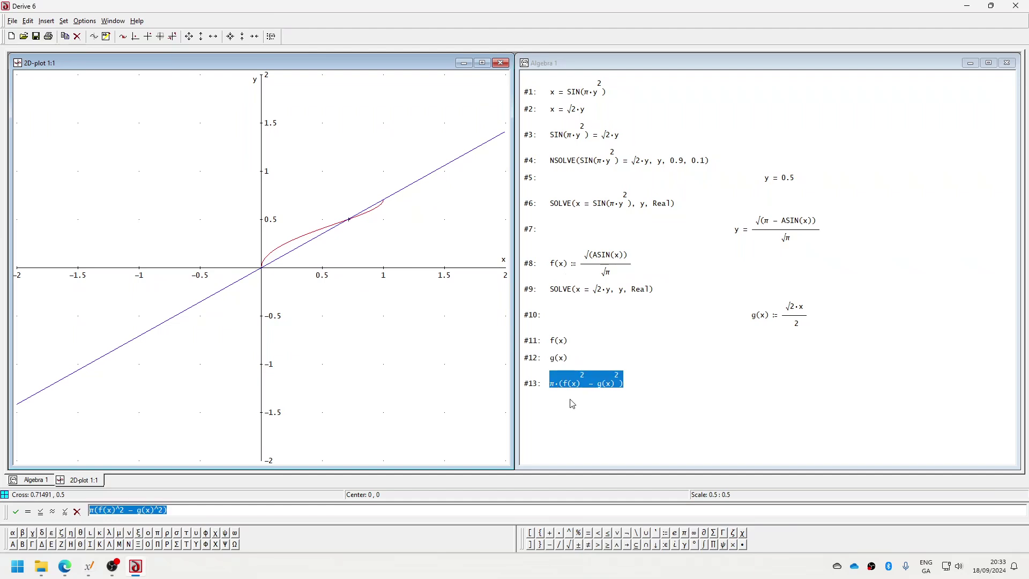
{"action": "left_click", "coordinate": [551, 61]}
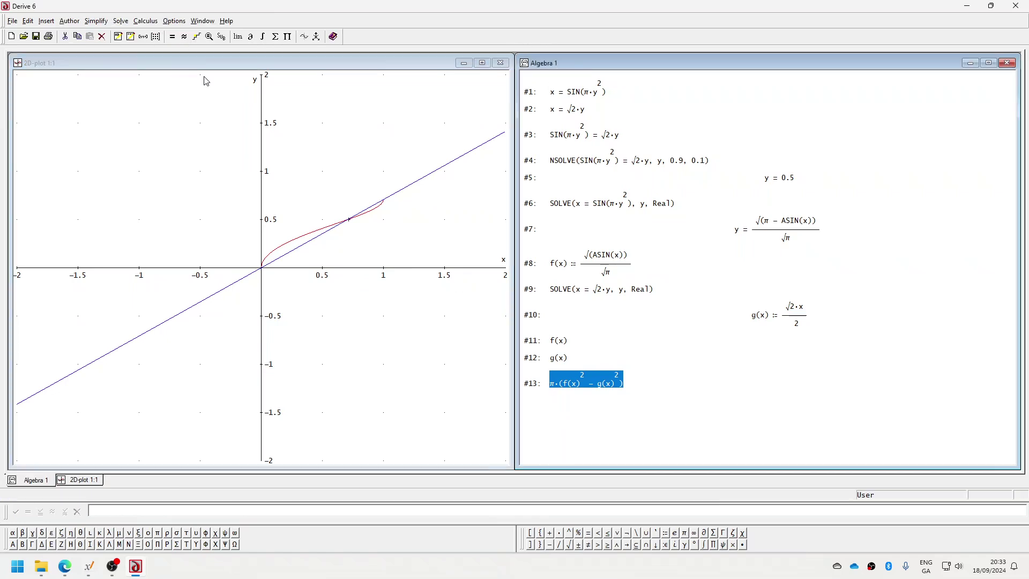
Integrate #13 in x from 0 to √2/2 as expression #14.
{"action": "left_click", "coordinate": [264, 40]}
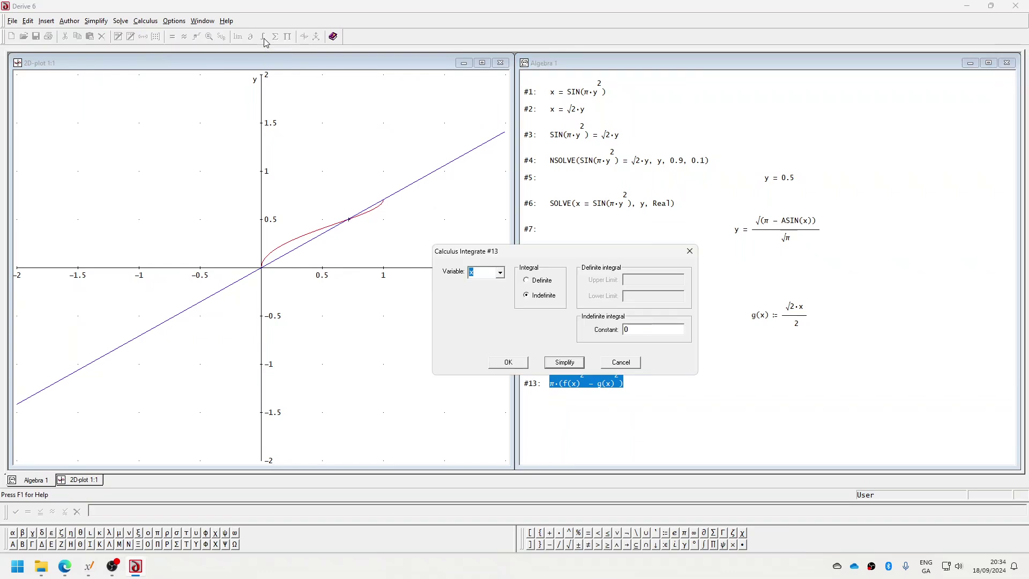
{"action": "left_click", "coordinate": [543, 282]}
{"action": "left_click", "coordinate": [663, 294]}
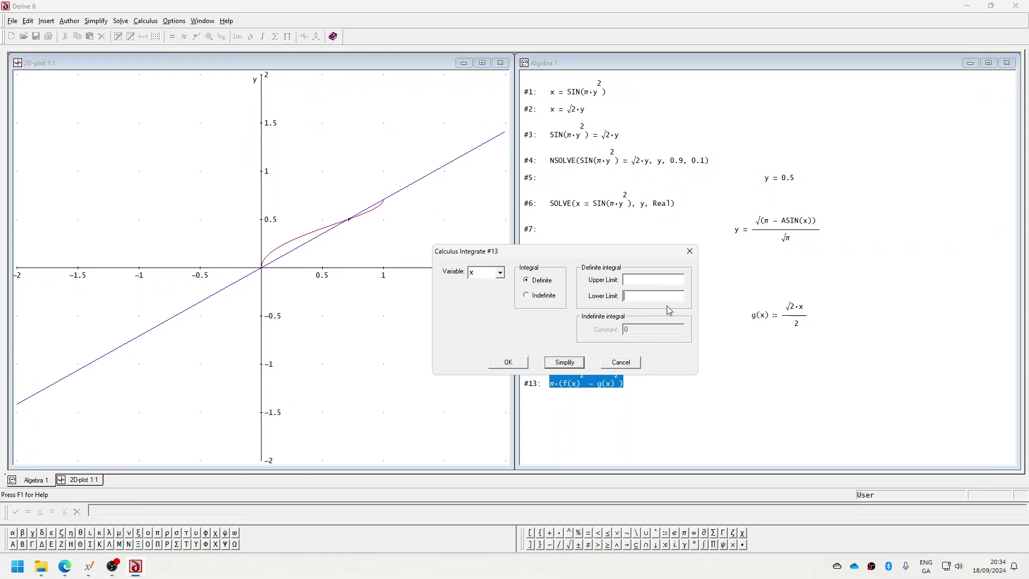
{"action": "type", "text": "0"}
{"action": "left_click", "coordinate": [652, 281]}
{"action": "type", "text": "/2"}
{"action": "left_click", "coordinate": [504, 364]}
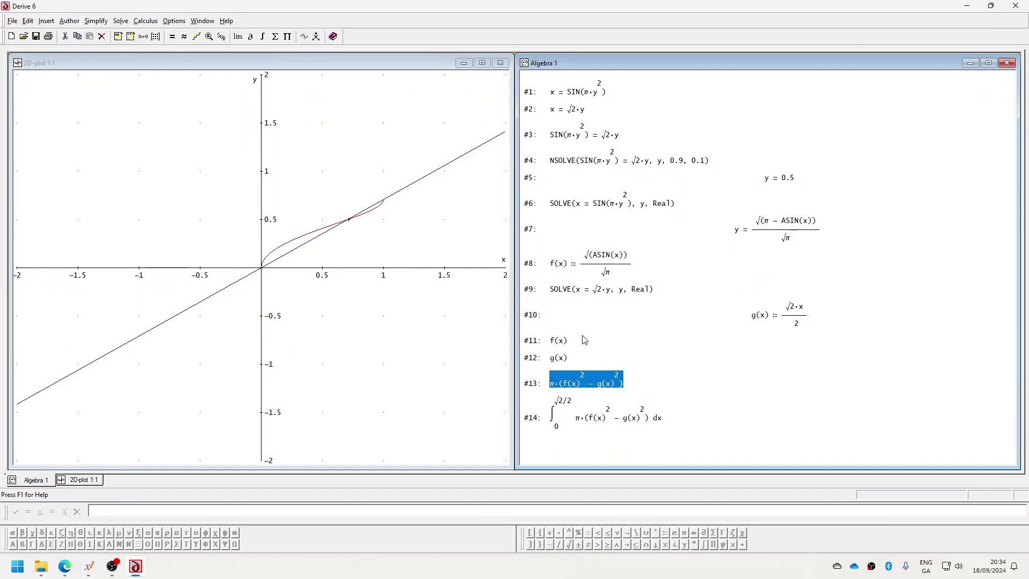
{"action": "right_click", "coordinate": [596, 383]}
{"action": "left_click", "coordinate": [616, 388]}
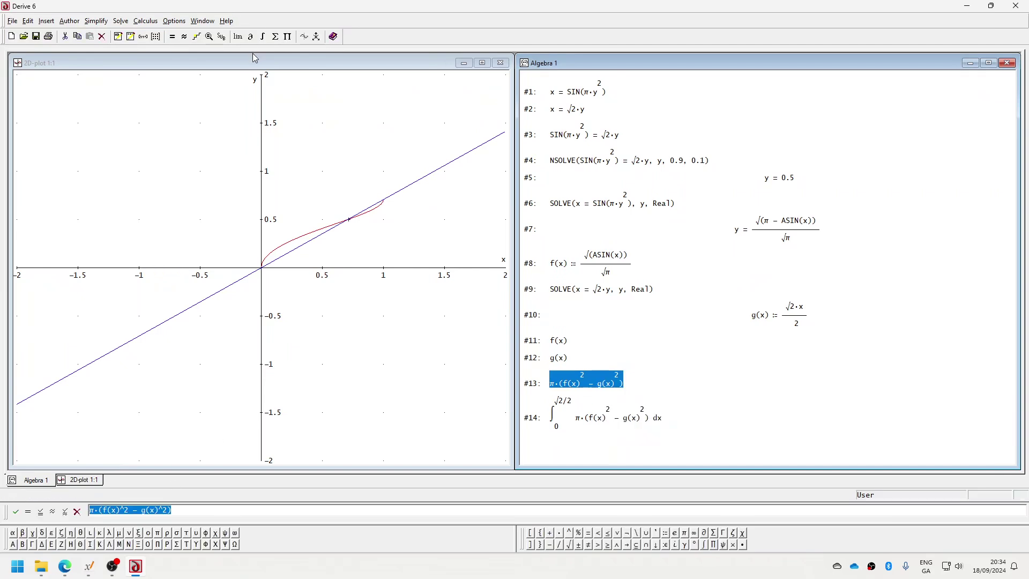
Add the integral of #13 from √2/2 to 1 as expression #15.
{"action": "left_click", "coordinate": [262, 37]}
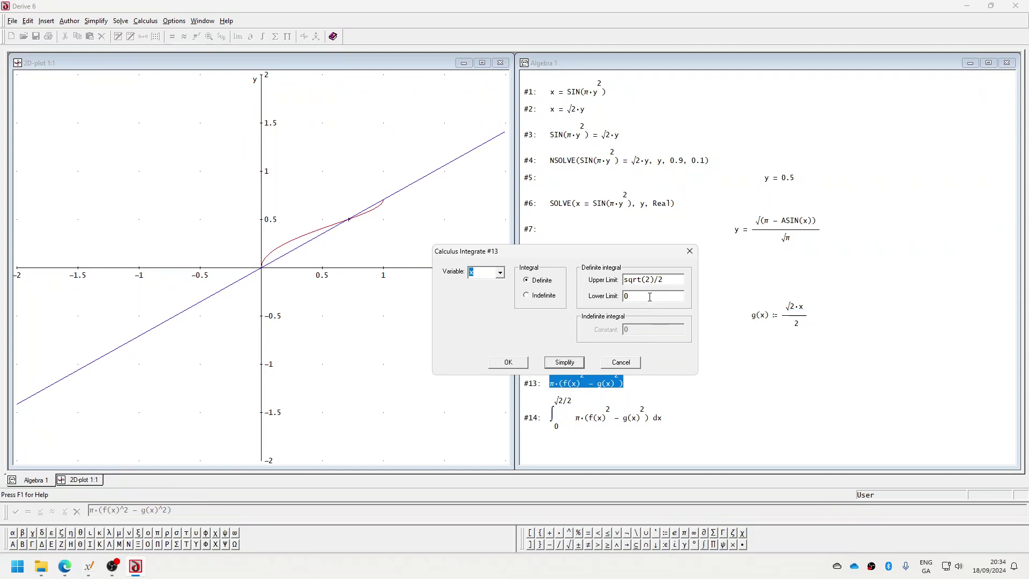
{"action": "double_click", "coordinate": [671, 282]}
{"action": "key", "text": "ctrl+c"}
{"action": "key", "text": "Tab"}
{"action": "key", "text": "ctrl+v"}
{"action": "double_click", "coordinate": [670, 282]}
{"action": "type", "text": "1"}
{"action": "left_click", "coordinate": [516, 364]}
Enter #14 − #15 as expression #16.
{"action": "left_click", "coordinate": [577, 514]}
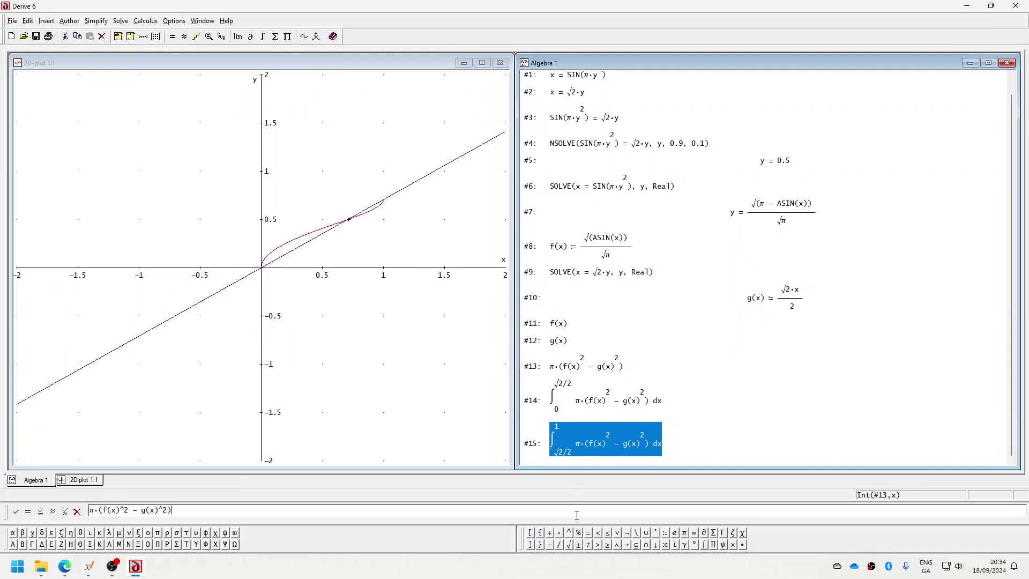
{"action": "key", "text": "ctrl+a"}
{"action": "key", "text": "Delete"}
{"action": "type", "text": "14"}
{"action": "key", "text": "BackSpace"}
{"action": "key", "text": "BackSpace"}
{"action": "type", "text": "#14"}
{"action": "key", "text": "Return"}
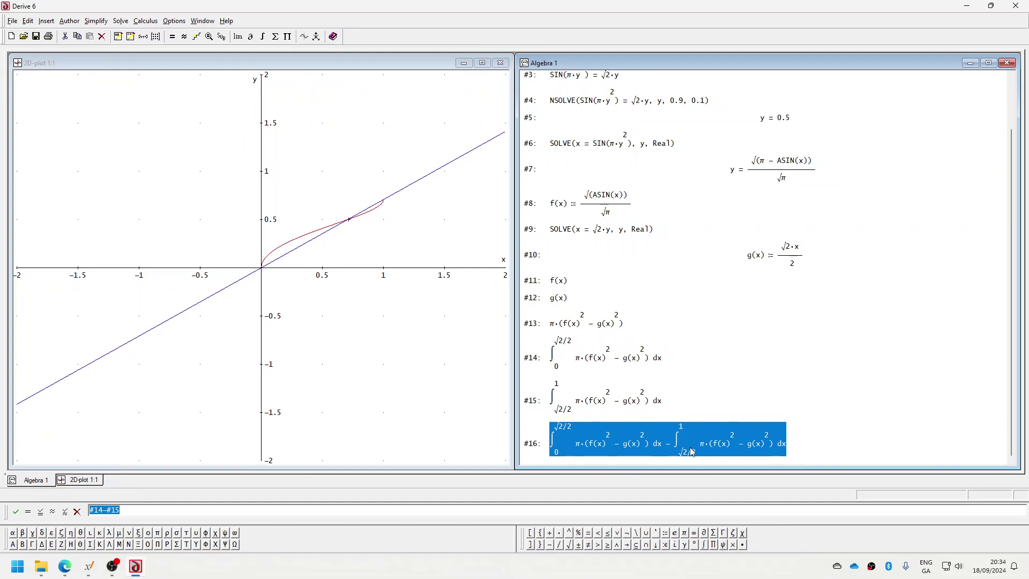
Simplify #16 to π·(√2/6 − 1/3) + √2 − 1 and switch to the textbook PDF.
{"action": "left_click", "coordinate": [96, 21]}
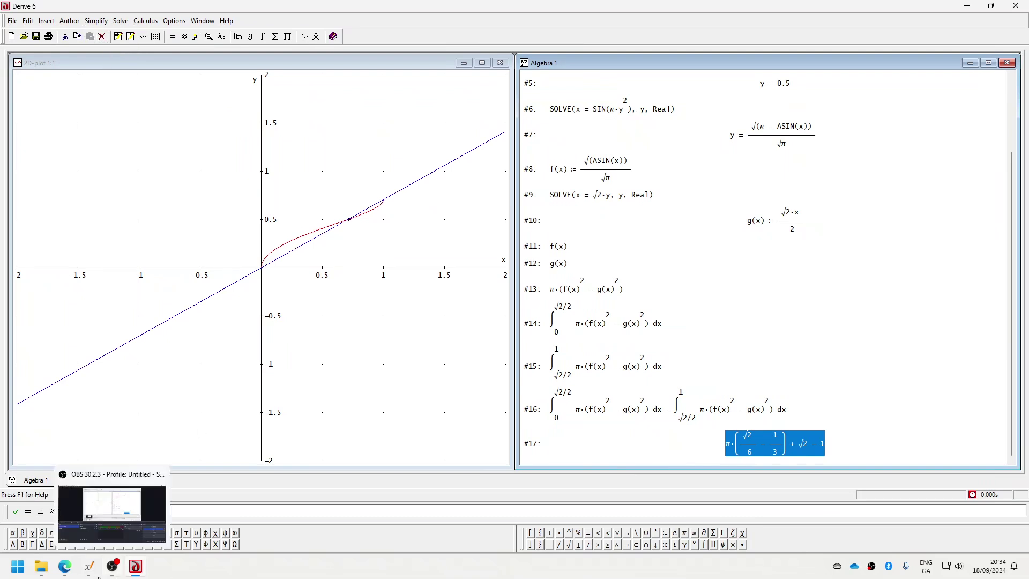
{"action": "mouse_move", "coordinate": [65, 566]}
{"action": "left_click", "coordinate": [77, 511]}
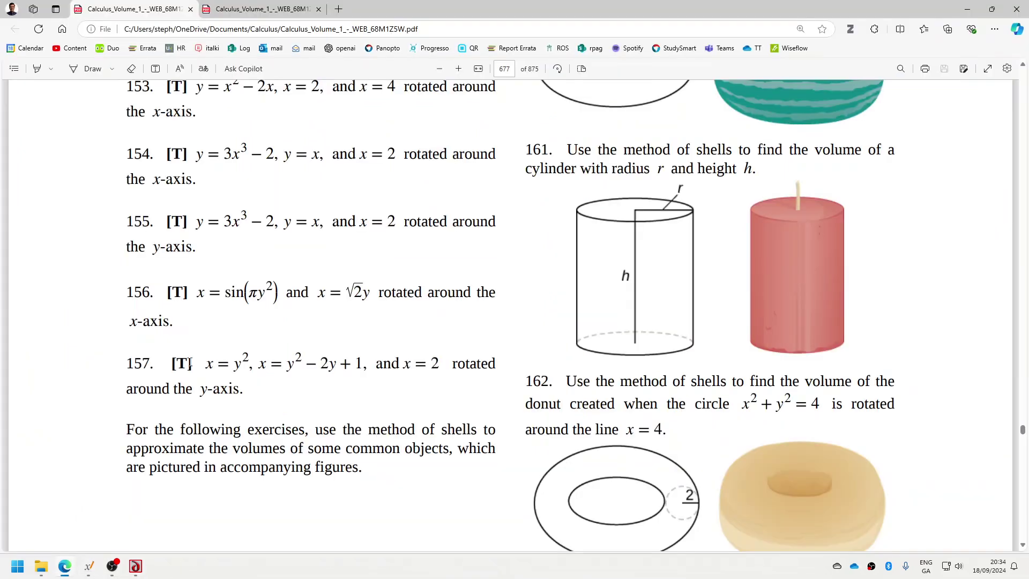
{"action": "left_click", "coordinate": [258, 9]}
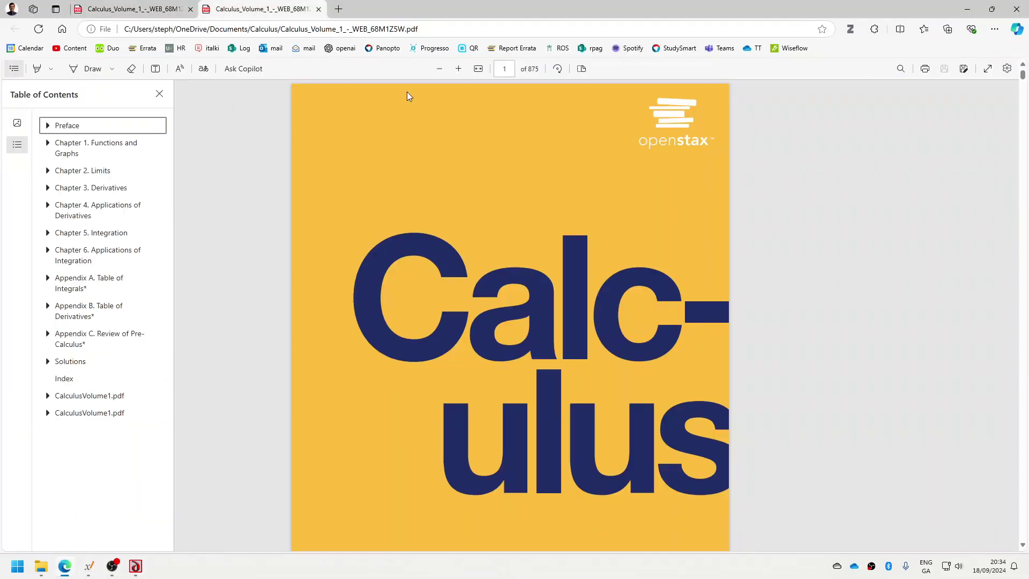
{"action": "left_click", "coordinate": [47, 363]}
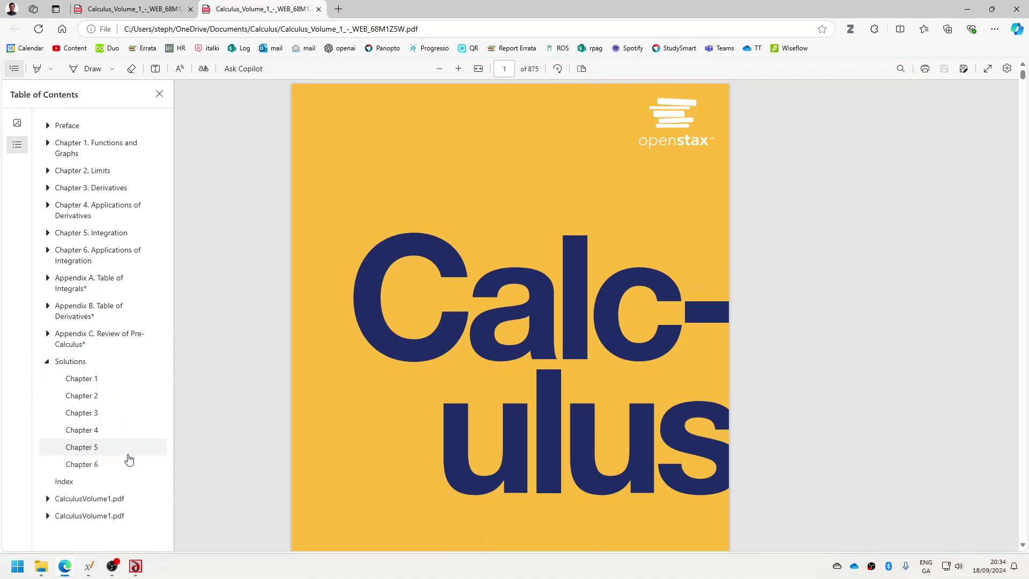
{"action": "left_click", "coordinate": [90, 463]}
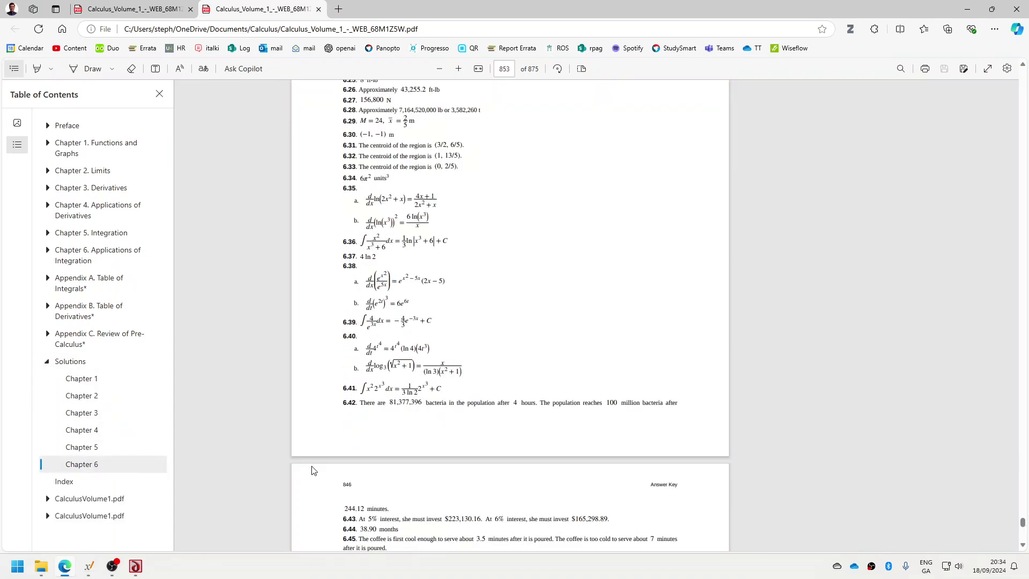
{"action": "left_click", "coordinate": [64, 481]}
{"action": "scroll", "coordinate": [408, 353], "scroll_direction": "up", "scroll_amount": 10}
{"action": "scroll", "coordinate": [411, 355], "scroll_direction": "up", "scroll_amount": 10}
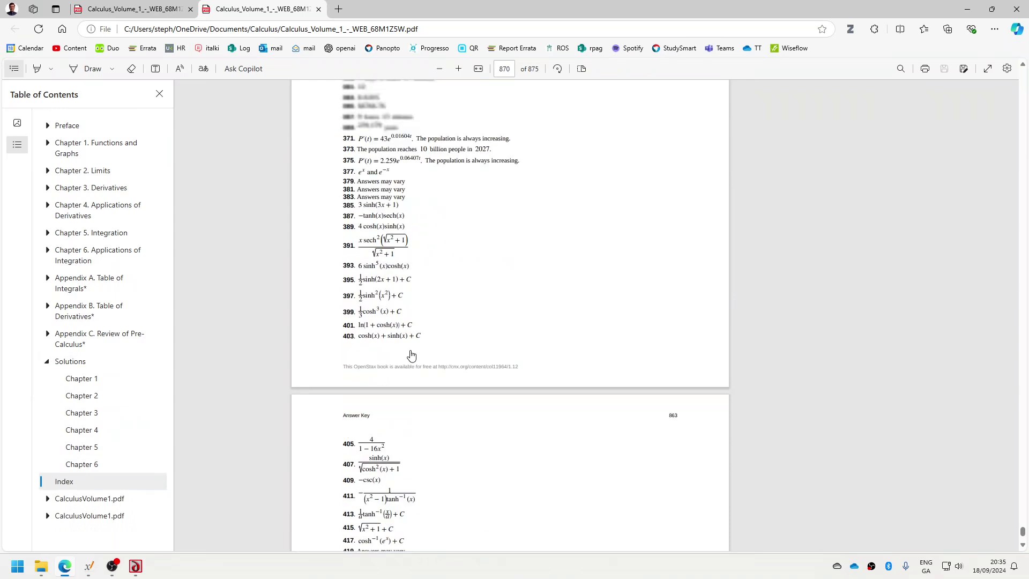
{"action": "scroll", "coordinate": [411, 355], "scroll_direction": "up", "scroll_amount": 20}
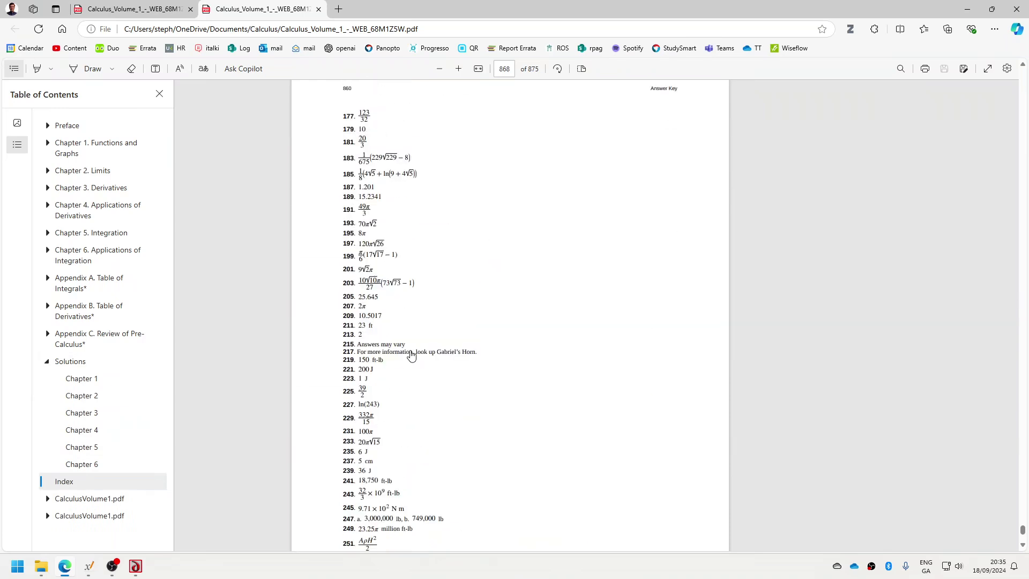
{"action": "scroll", "coordinate": [397, 296], "scroll_direction": "up", "scroll_amount": 2}
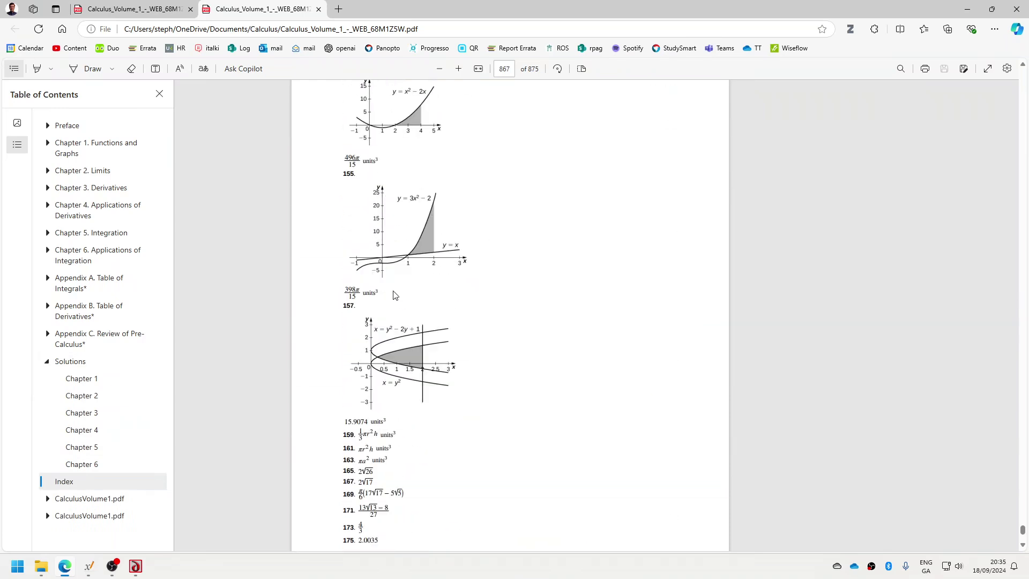
{"action": "key", "text": "ctrl+shift+Tab"}
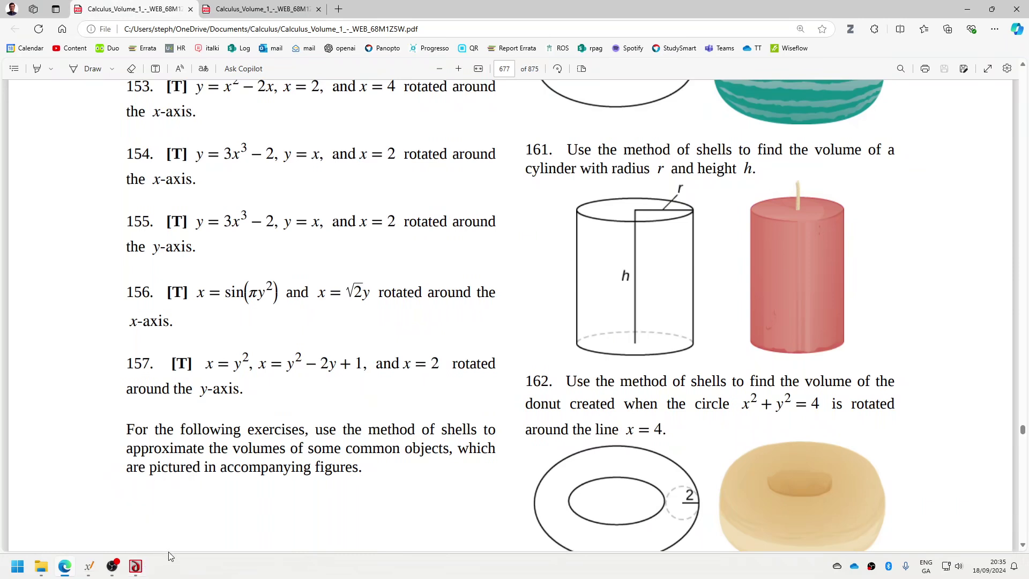
{"action": "left_click", "coordinate": [137, 570]}
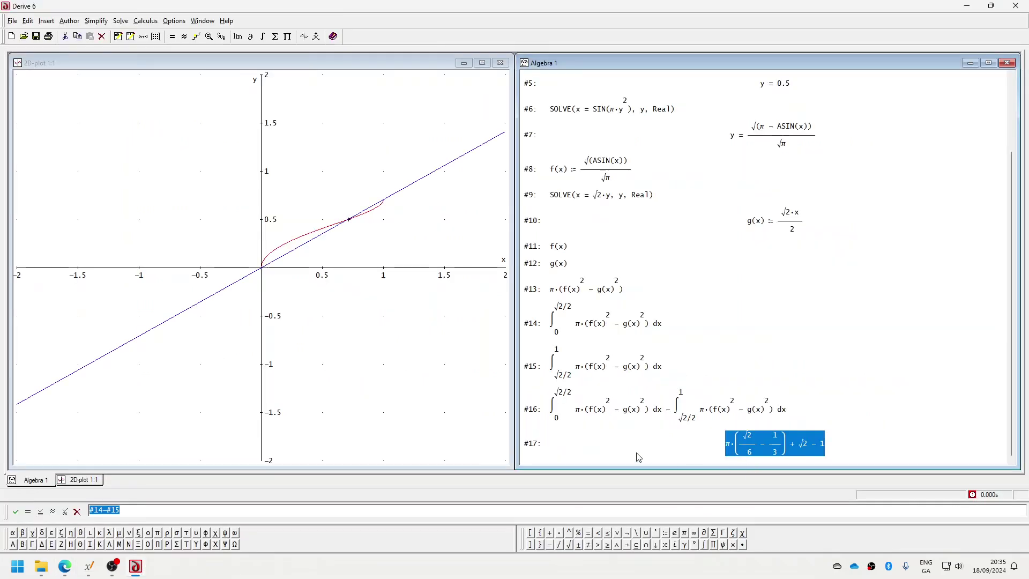